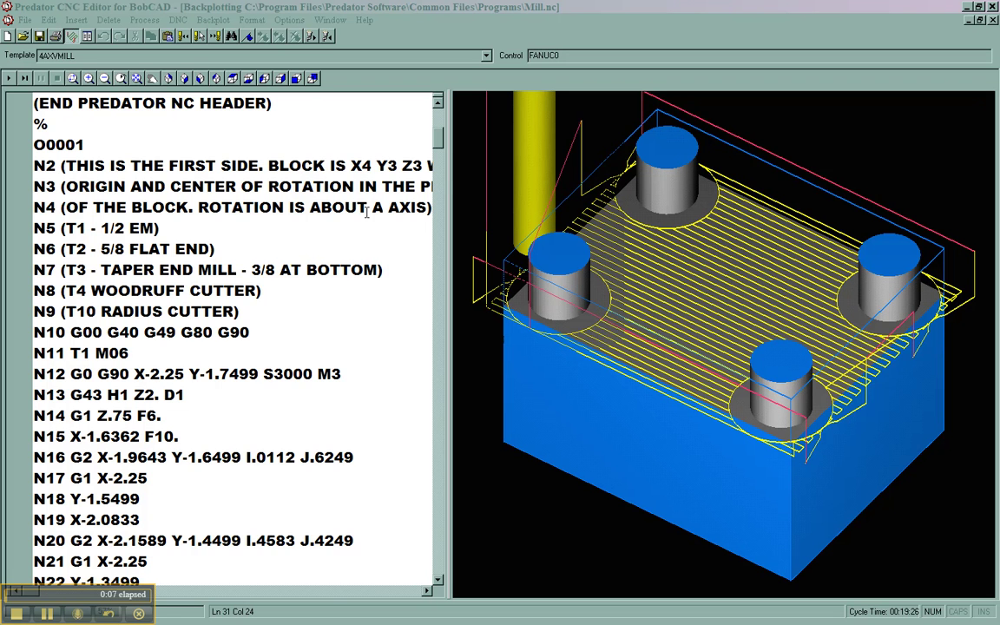
# Uncheck Backplot in the editor's context menu so only Mill.nc's NC code shows
pyautogui.moveTo(440, 153)
pyautogui.mouseDown()
pyautogui.moveTo(442, 129)
pyautogui.moveTo(443, 182)
pyautogui.moveTo(446, 139)
pyautogui.mouseUp()
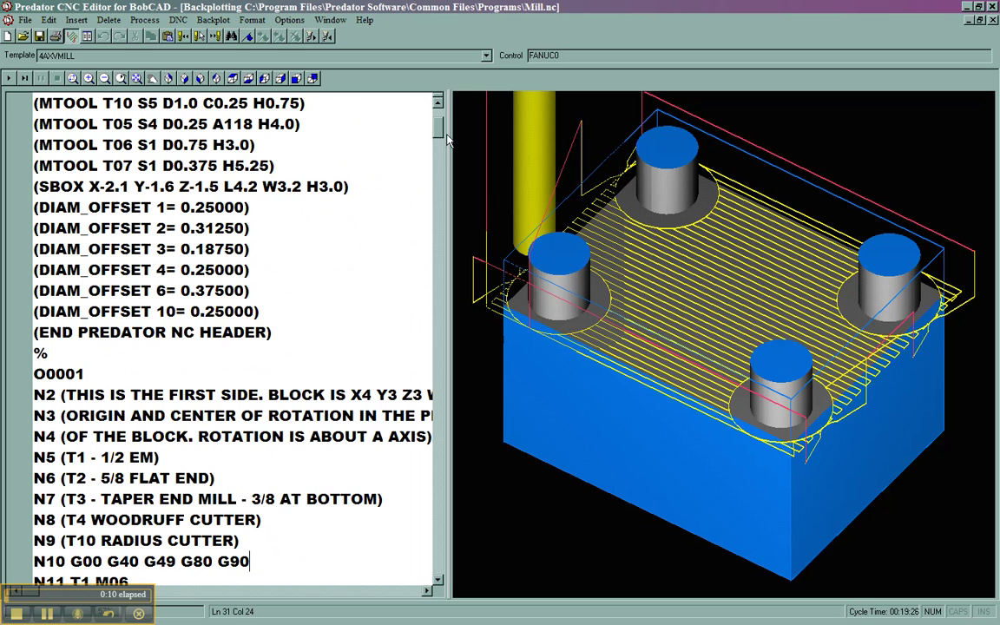
pyautogui.rightClick(410, 181)
pyautogui.click(448, 340)
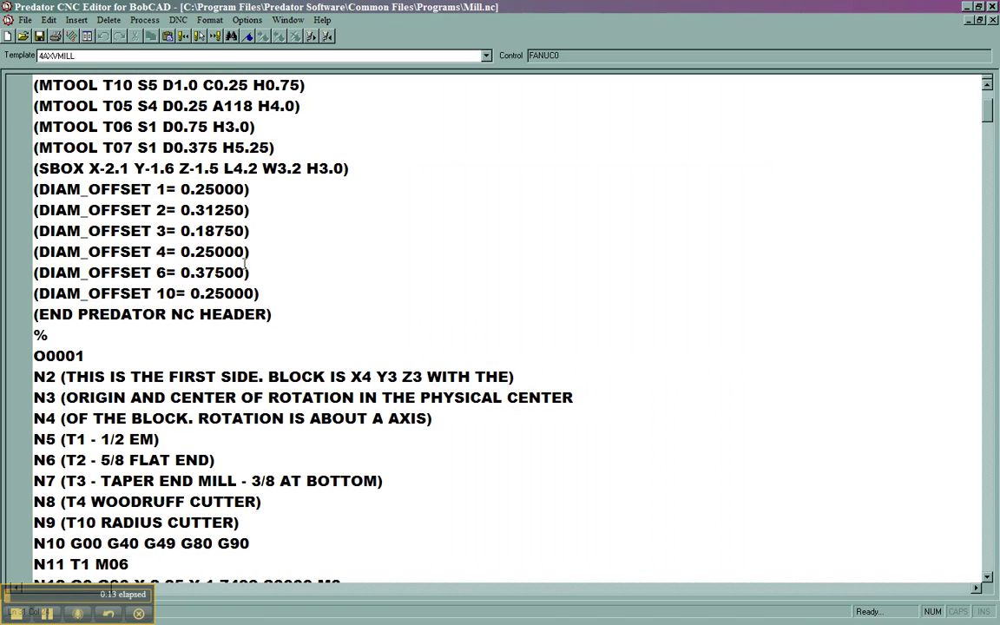
pyautogui.scroll(-4, 286, 238)
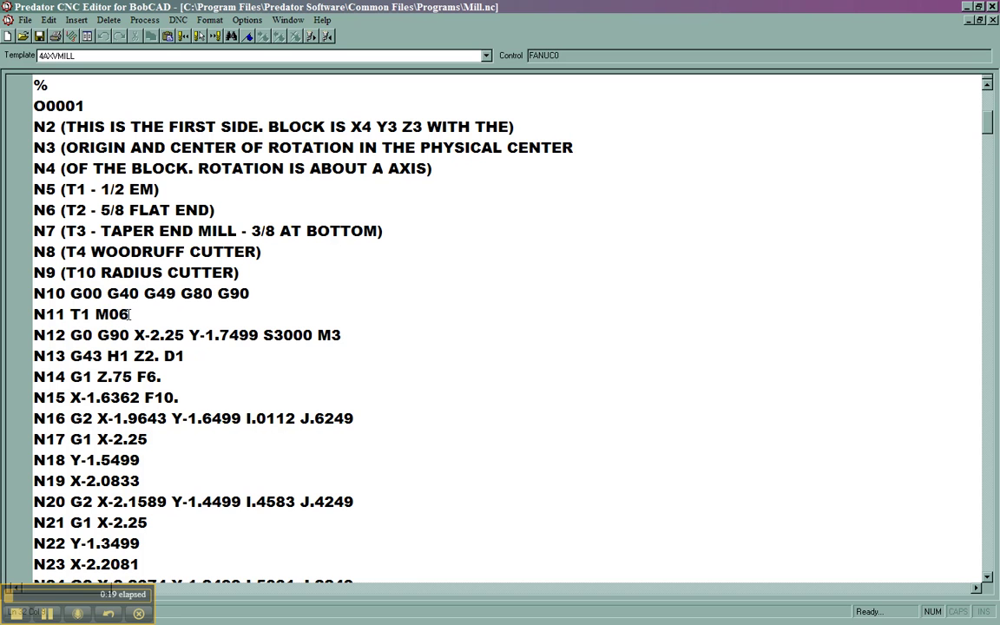
pyautogui.doubleClick(98, 314)
pyautogui.click(114, 314)
pyautogui.rightClick(114, 314)
pyautogui.click(157, 421)
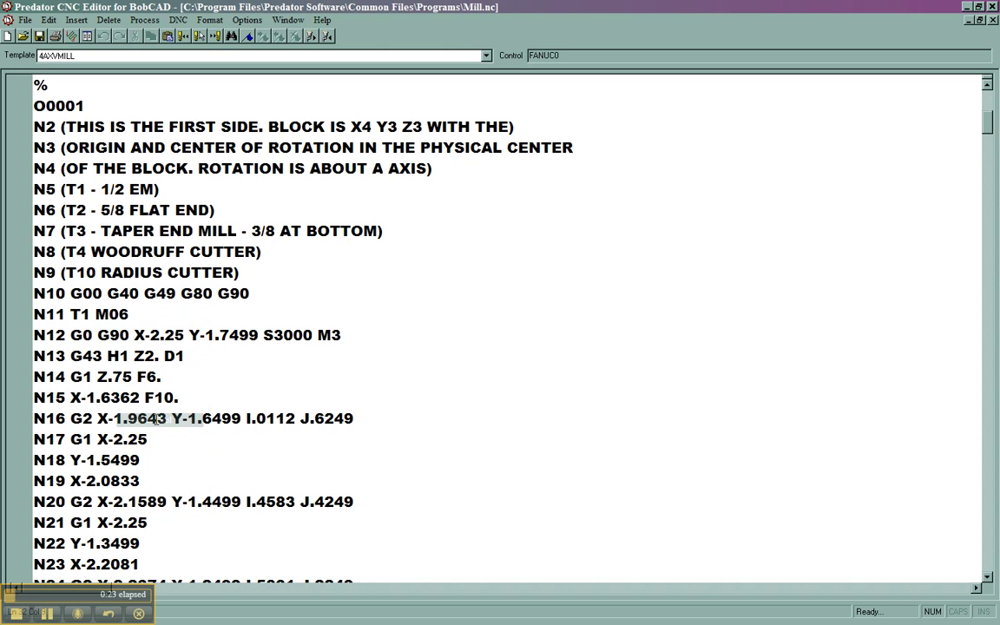
pyautogui.moveTo(524, 247); pyautogui.dragTo(527, 154)
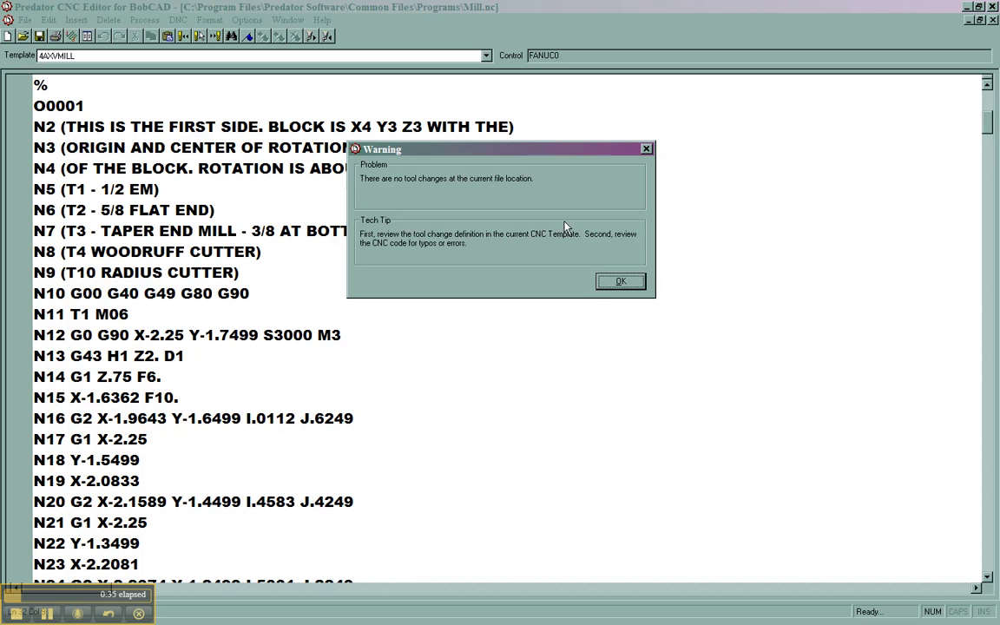
pyautogui.click(620, 281)
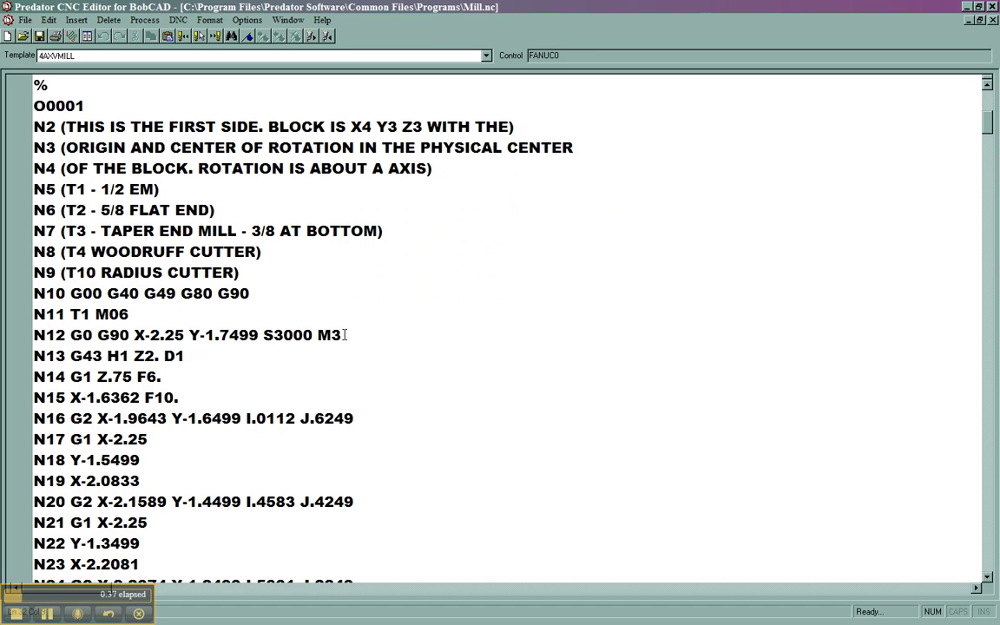
# Change line N11 to T1 M6 and run Select Tool, scrolling through the selected block
pyautogui.click(133, 321)
pyautogui.press('BackSpace')
pyautogui.rightClick(107, 311)
pyautogui.click(142, 416)
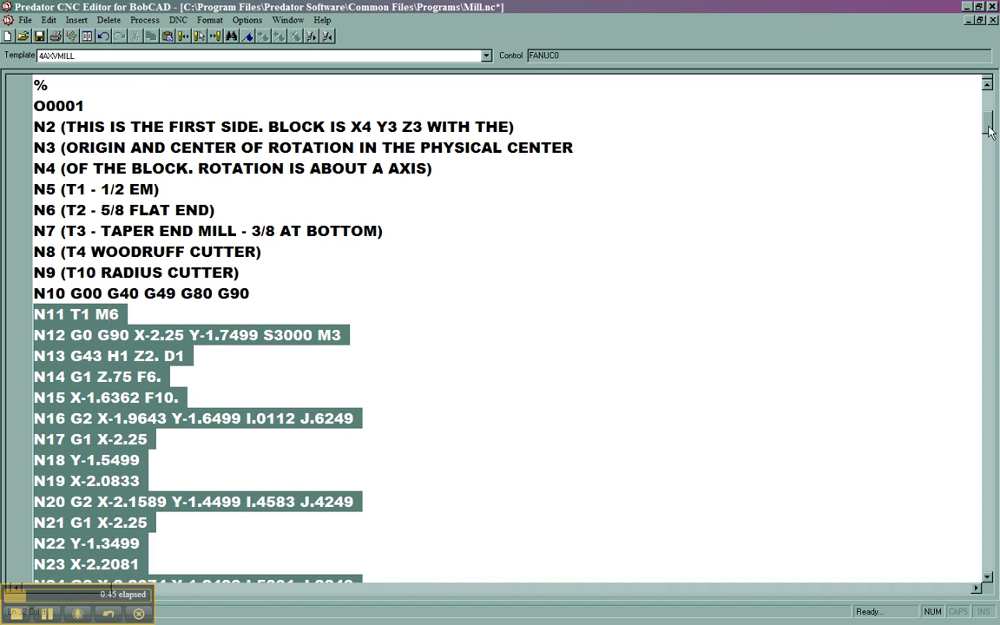
pyautogui.moveTo(990, 135); pyautogui.dragTo(988, 433)
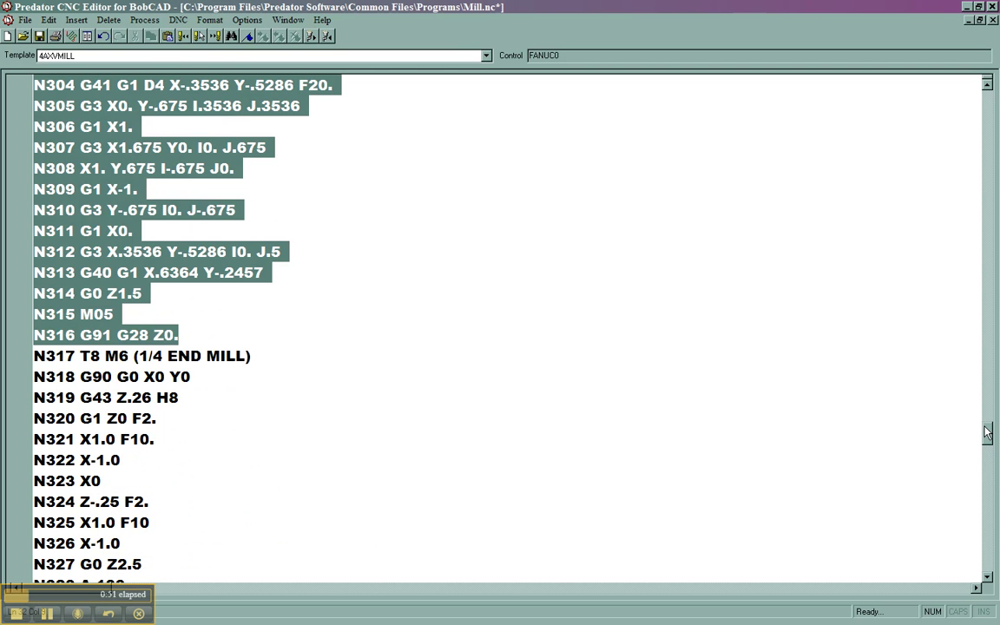
pyautogui.moveTo(989, 434); pyautogui.dragTo(978, 120)
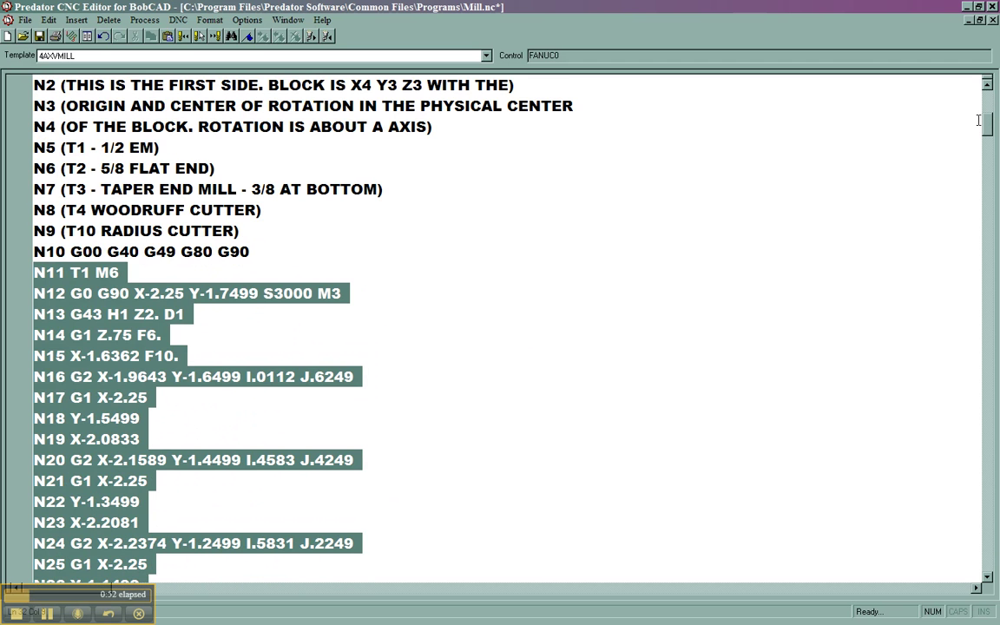
# Restore N11 to T1 M06, retry Select Tool and dismiss the no-tool-changes warning
pyautogui.click(108, 272)
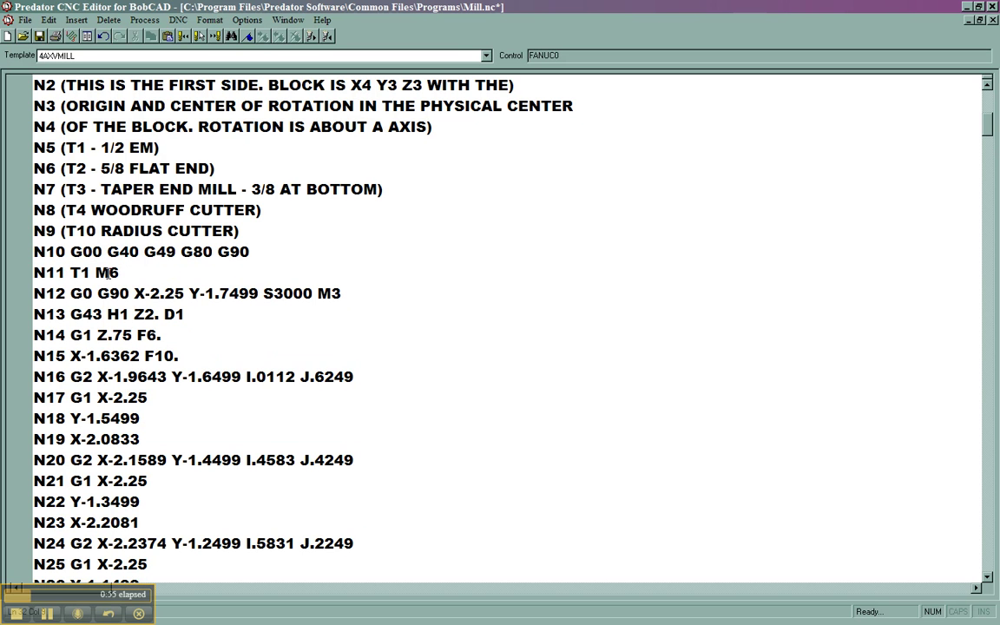
pyautogui.write('0')
pyautogui.moveTo(109, 273); pyautogui.dragTo(129, 273)
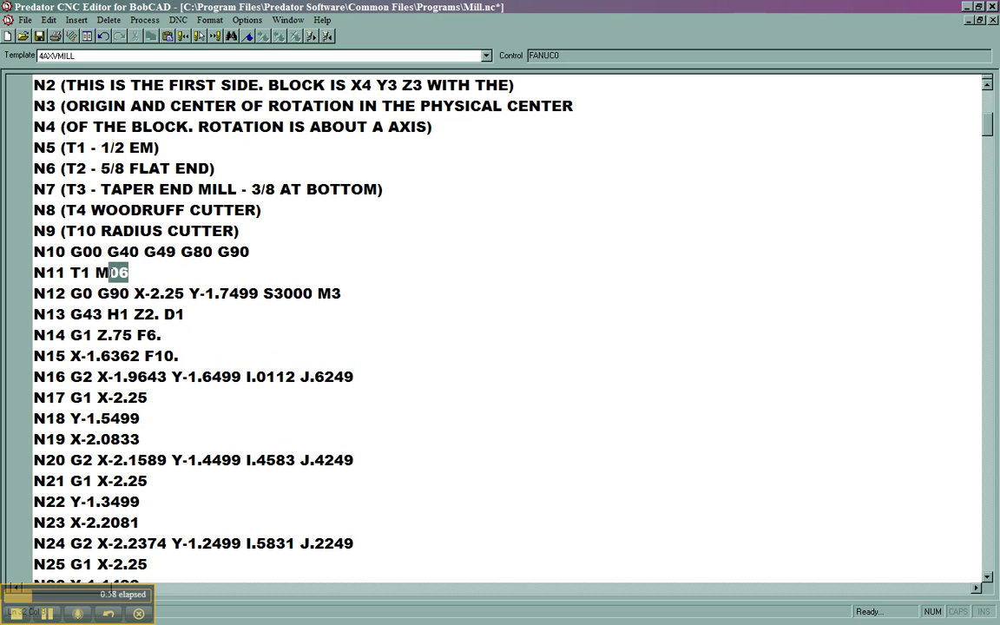
pyautogui.click(104, 275)
pyautogui.rightClick(110, 278)
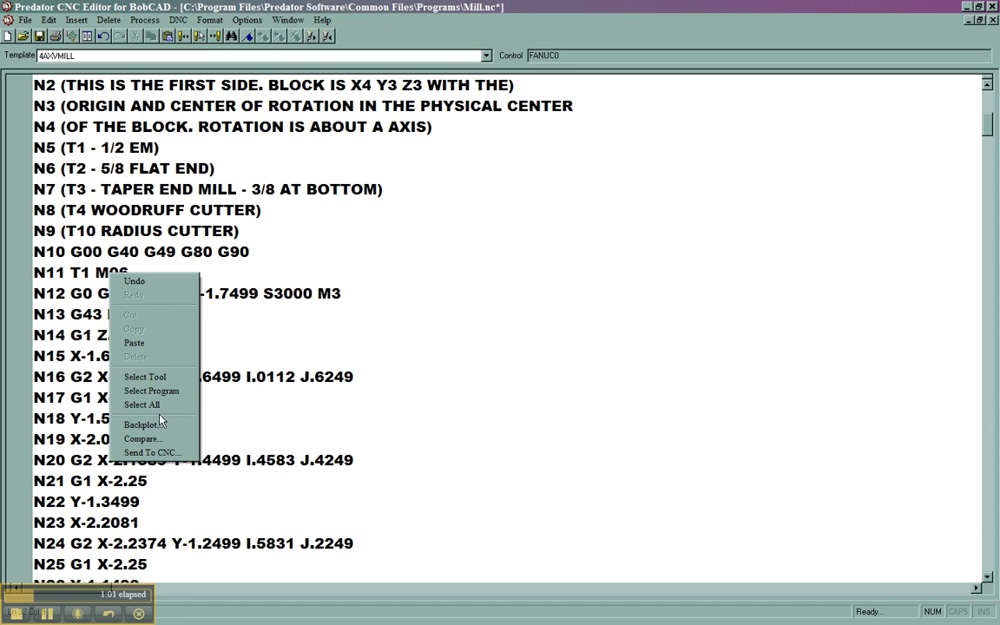
pyautogui.click(143, 375)
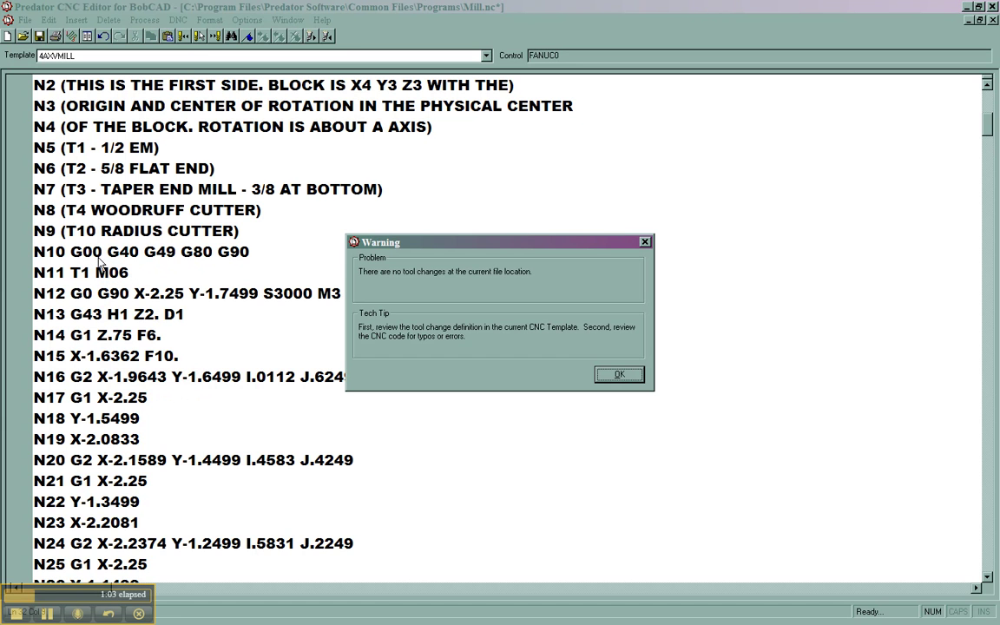
pyautogui.click(618, 374)
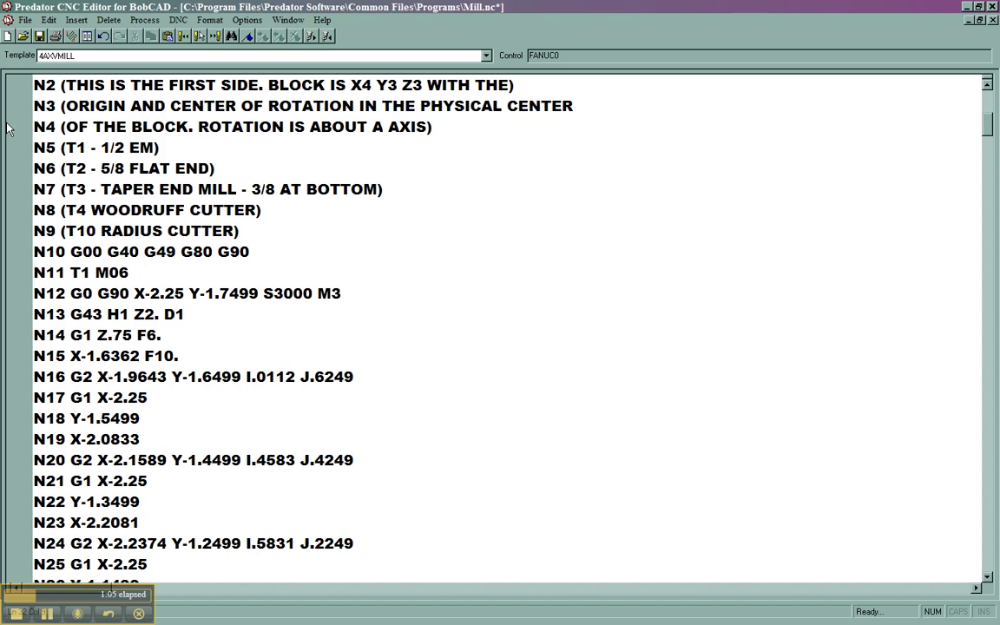
# Open Edit > Template with 4AXVMILL selected and advance to its General Information page
pyautogui.click(49, 20)
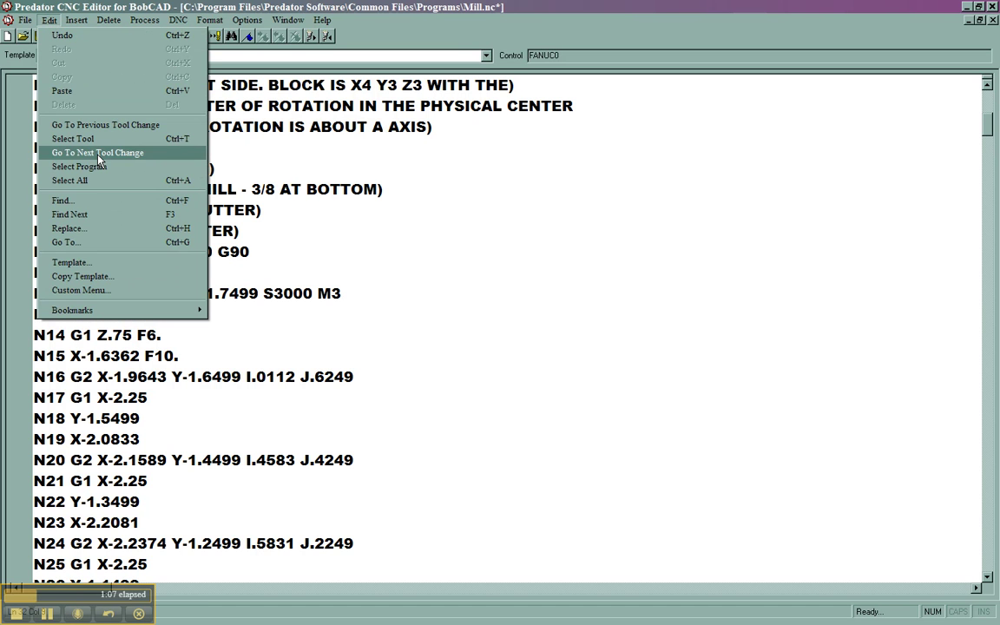
pyautogui.click(91, 263)
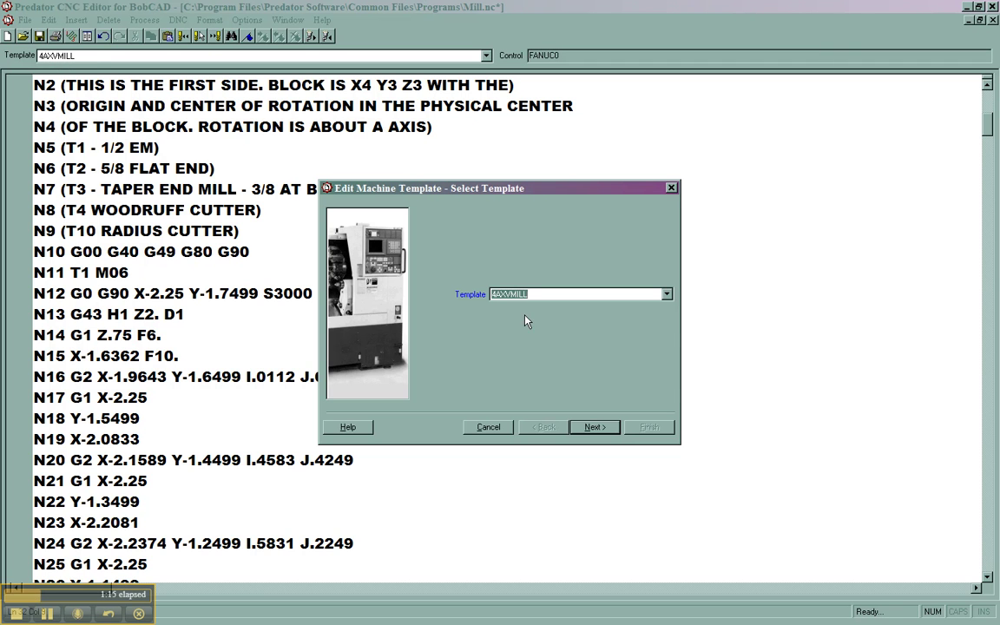
pyautogui.click(665, 296)
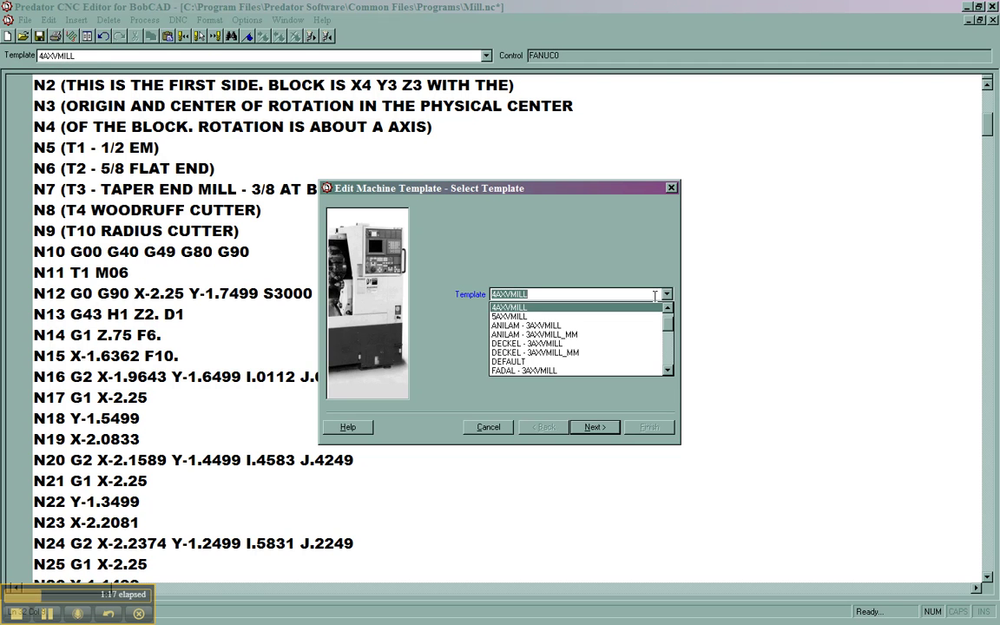
pyautogui.click(504, 308)
pyautogui.click(593, 428)
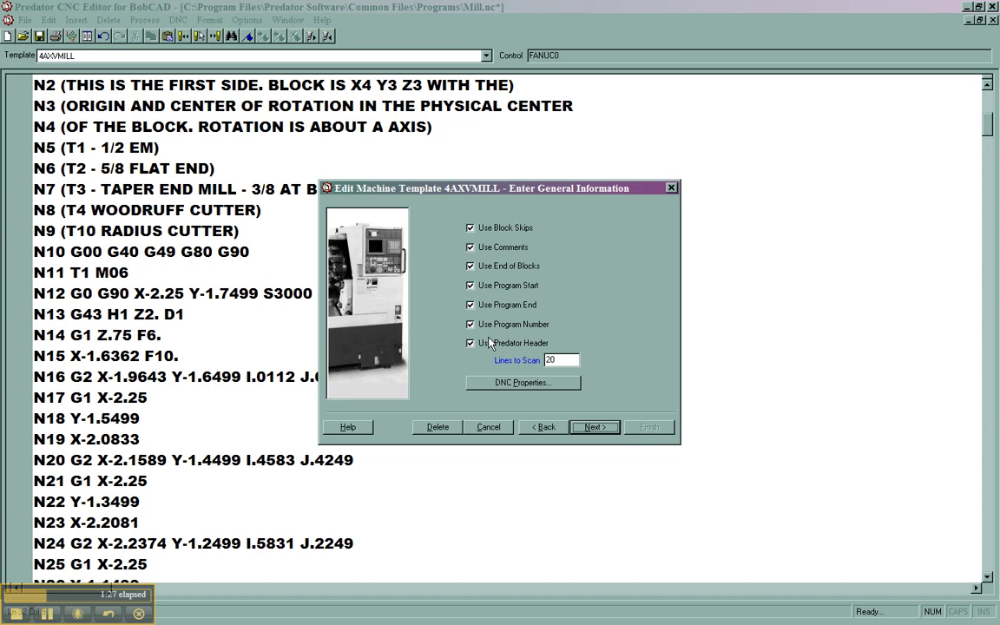
pyautogui.click(511, 385)
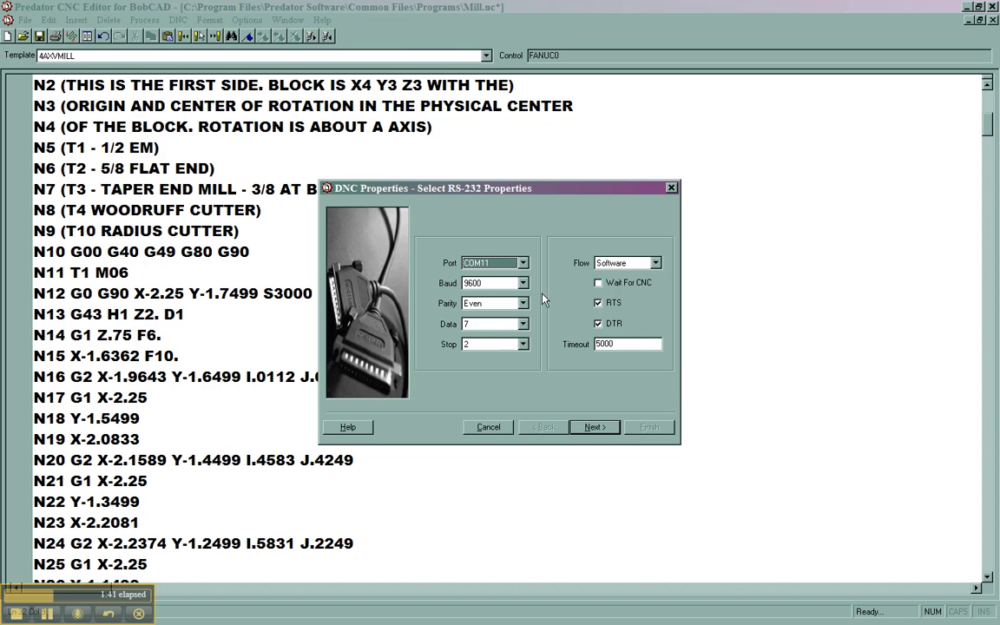
pyautogui.click(595, 433)
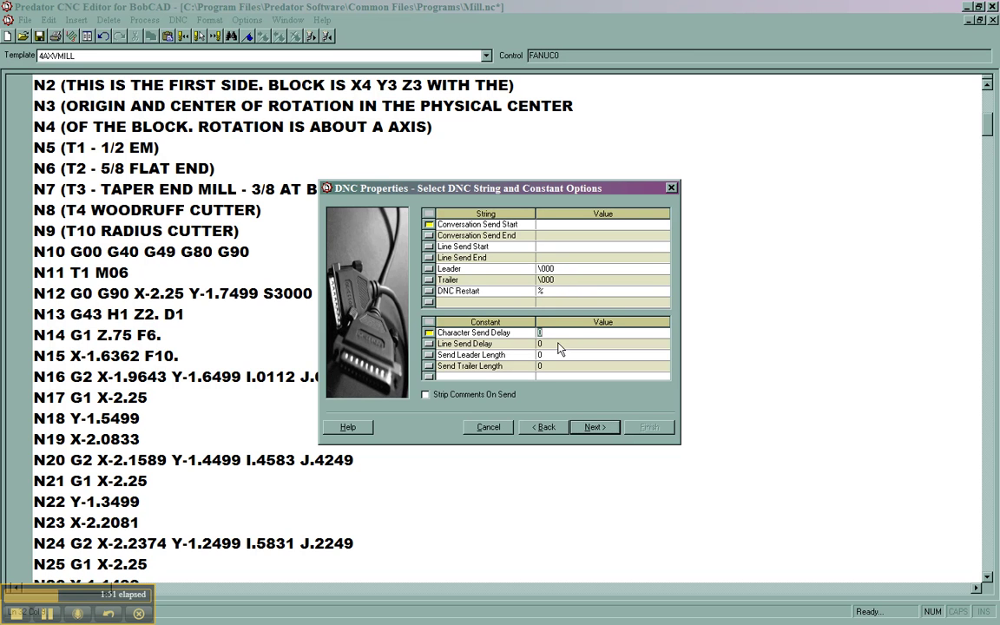
pyautogui.click(465, 346)
pyautogui.click(590, 427)
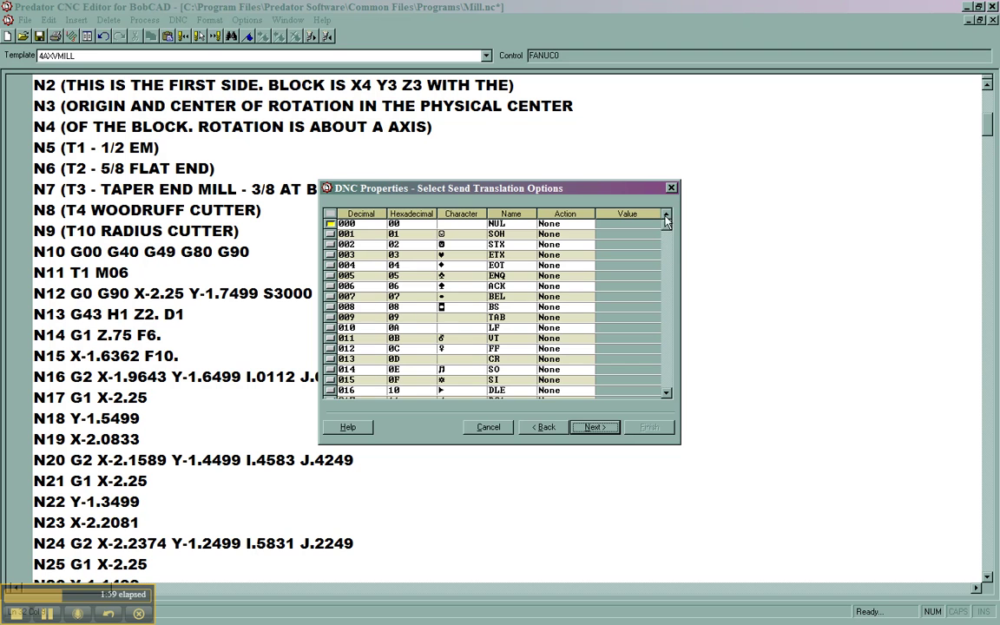
pyautogui.click(593, 427)
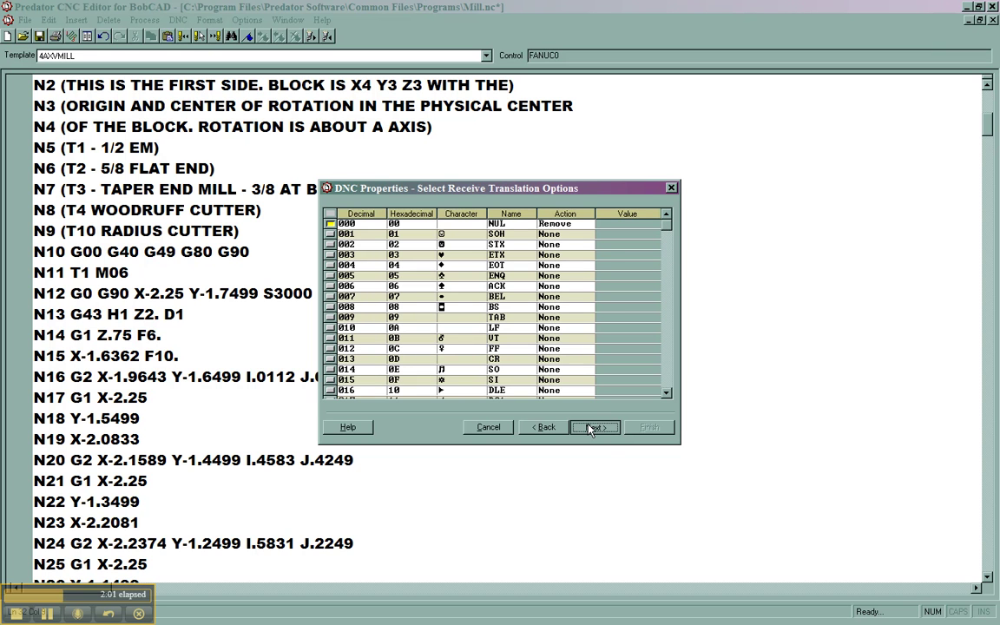
pyautogui.click(598, 427)
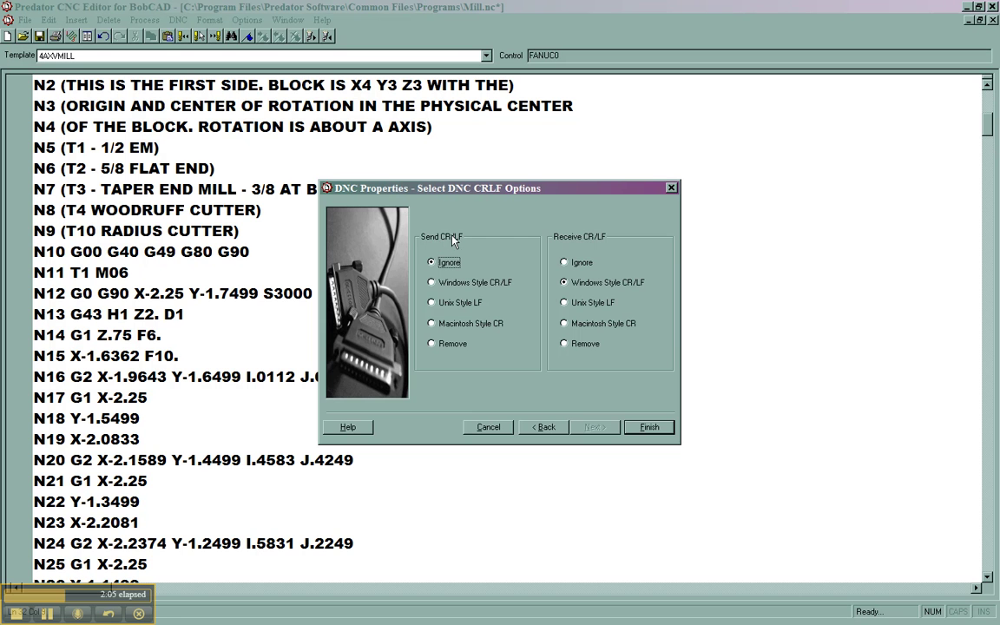
pyautogui.click(555, 428)
pyautogui.click(557, 430)
pyautogui.click(557, 428)
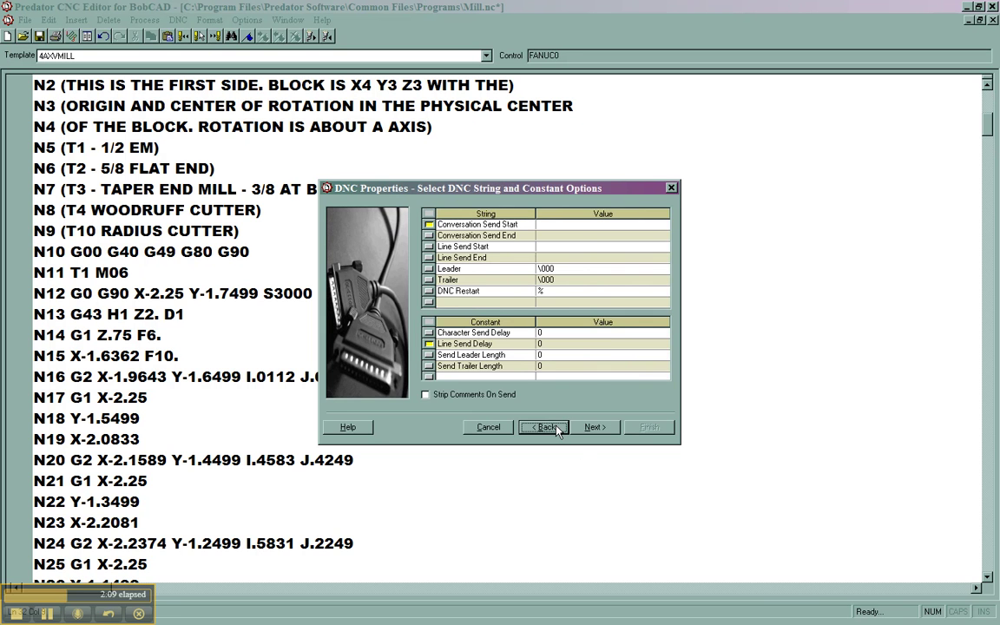
pyautogui.click(557, 429)
pyautogui.click(593, 428)
pyautogui.click(593, 427)
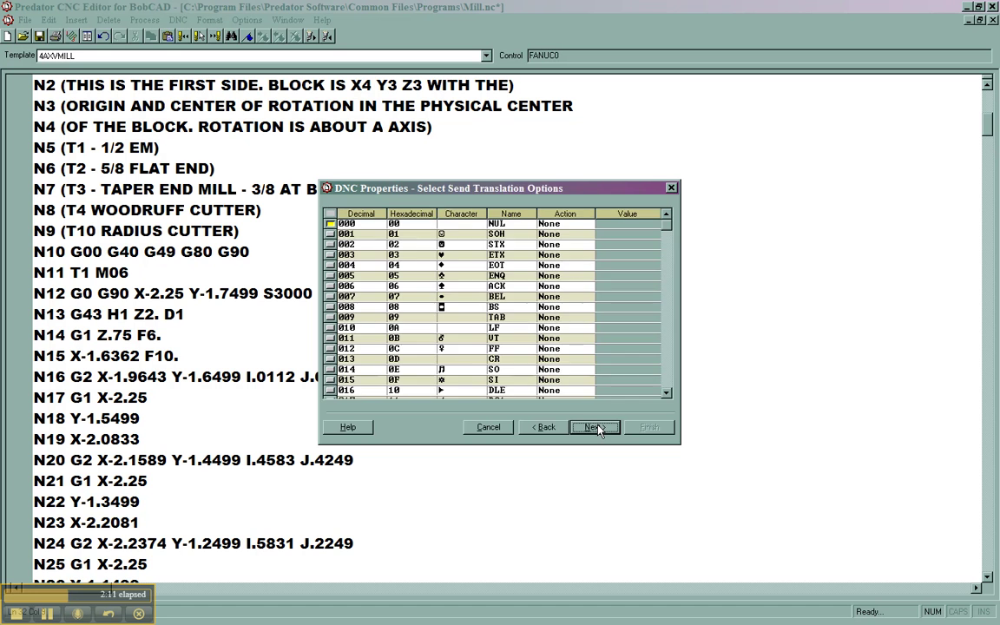
pyautogui.click(595, 428)
pyautogui.click(597, 428)
pyautogui.click(647, 428)
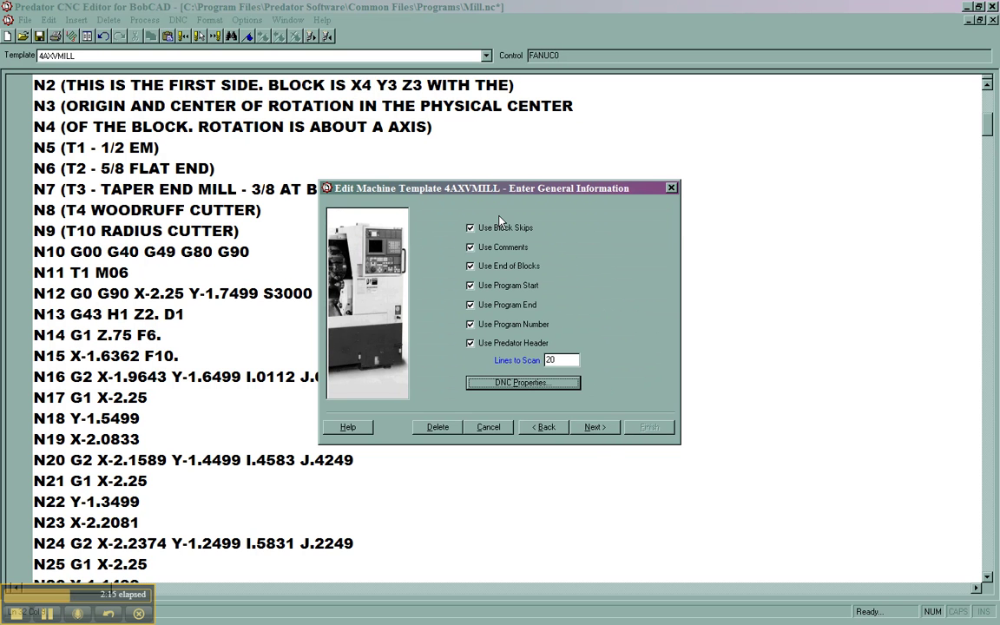
# Review the 4AXVMILL string entries, ending at Predator Header Start, then advance to Register Information
pyautogui.click(602, 430)
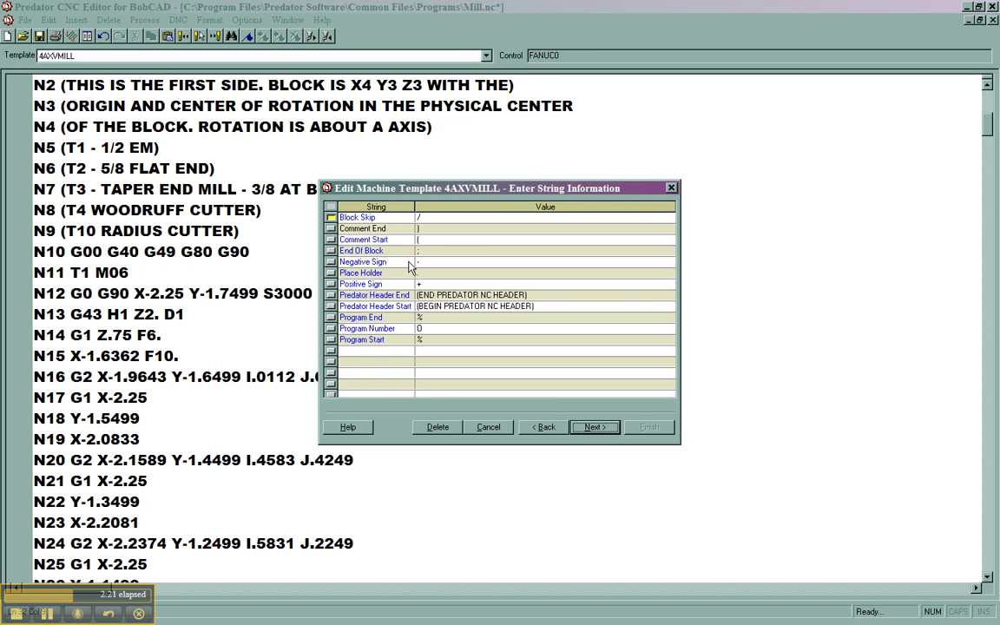
pyautogui.click(421, 317)
pyautogui.click(430, 341)
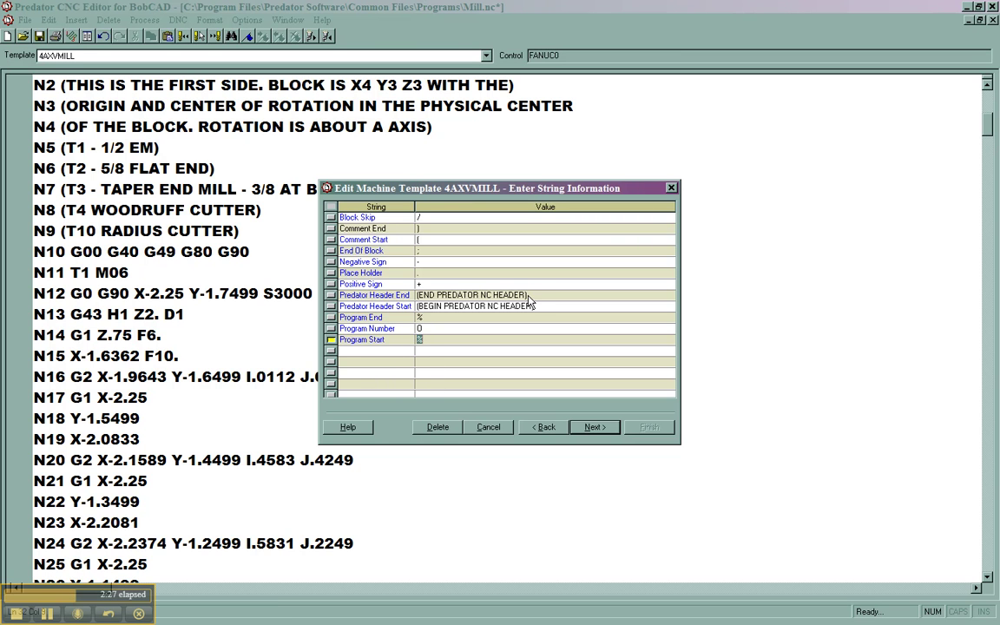
pyautogui.click(509, 296)
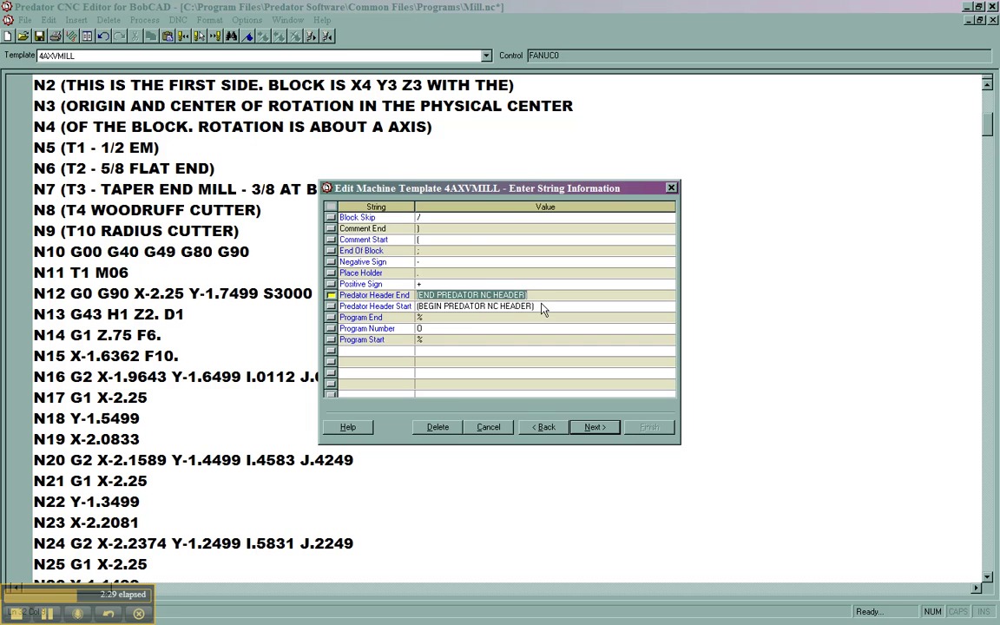
pyautogui.click(504, 306)
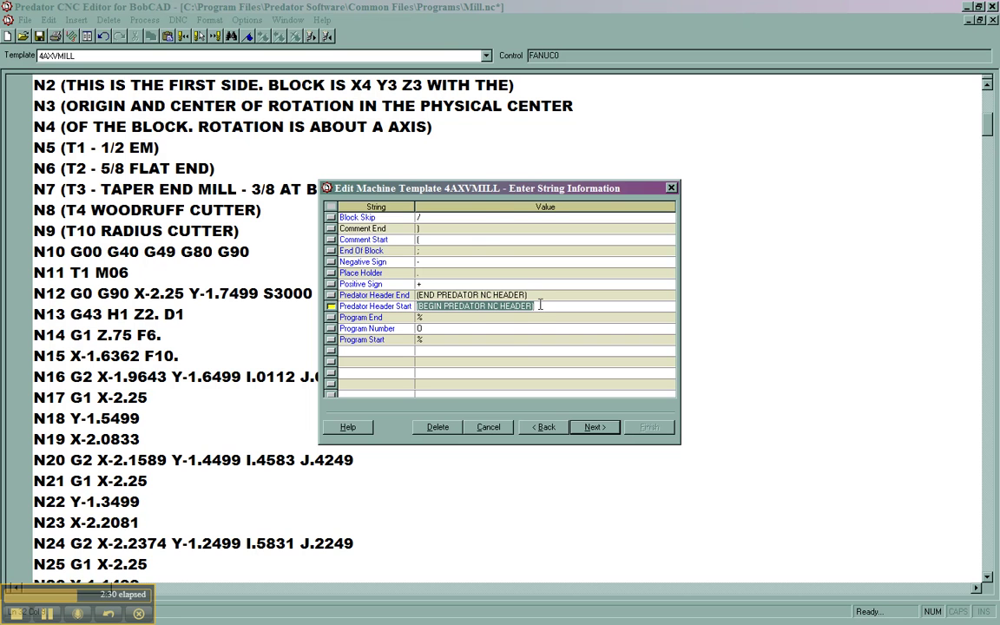
pyautogui.click(594, 426)
# Choose Miscellaneous in the Register dropdown, showing M with 4.0 digits
pyautogui.moveTo(439, 188); pyautogui.dragTo(464, 152)
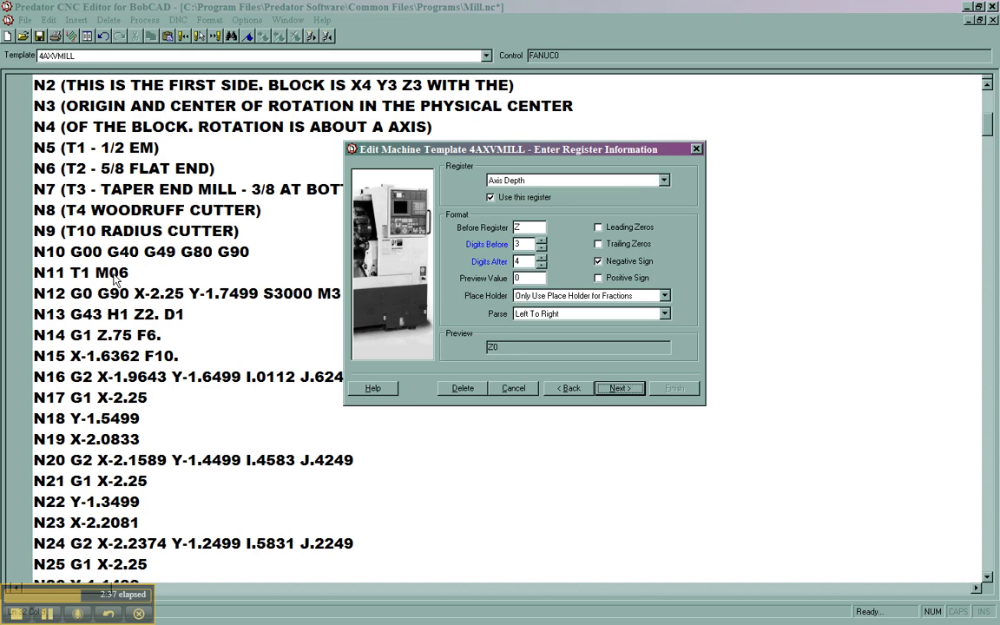
pyautogui.click(664, 179)
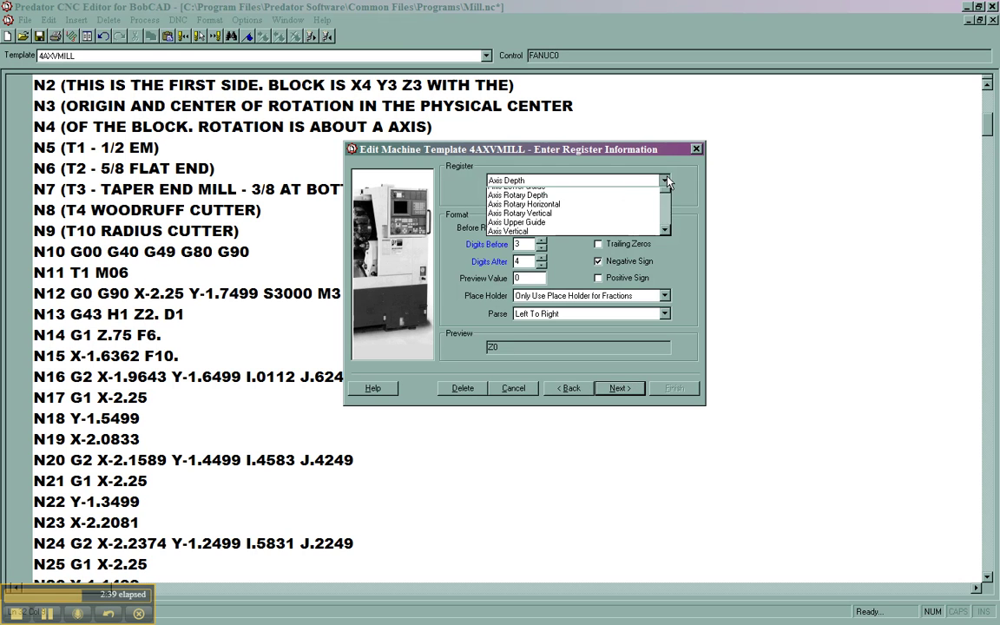
pyautogui.scroll(-2, 588, 226)
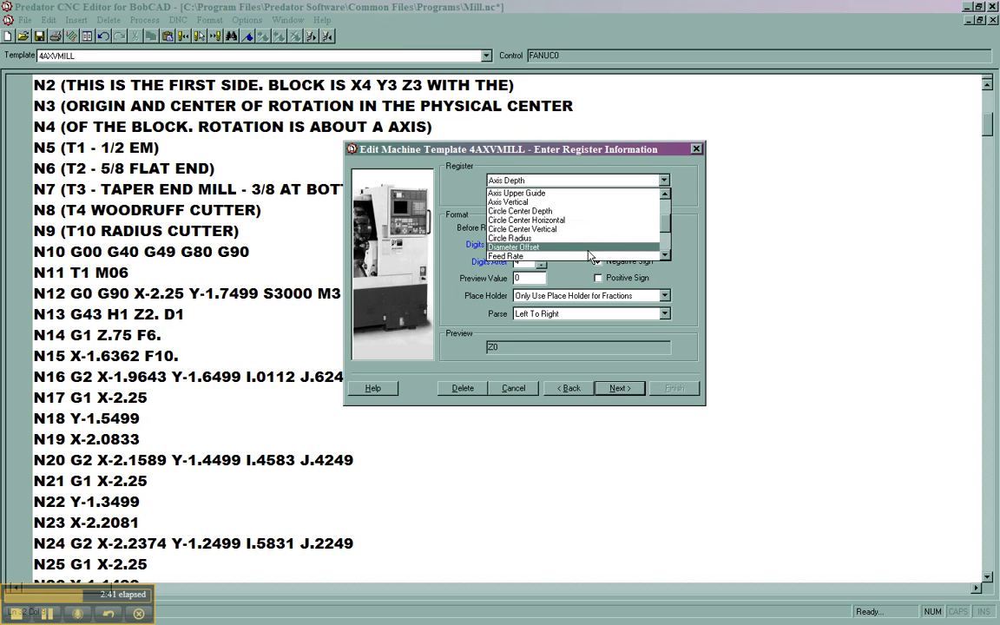
pyautogui.press('m')
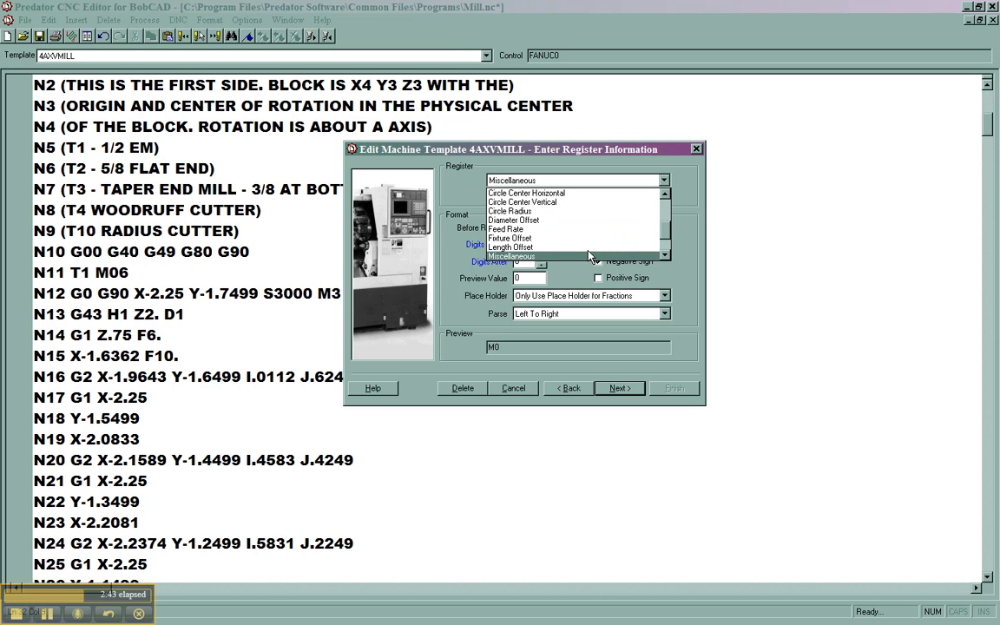
pyautogui.click(551, 257)
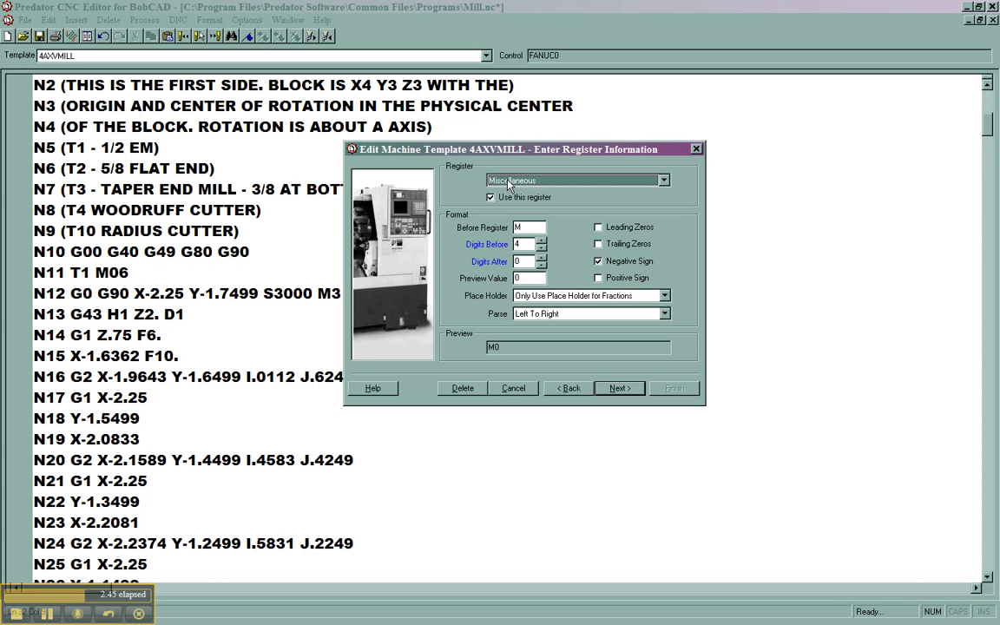
pyautogui.moveTo(487, 153); pyautogui.dragTo(497, 145)
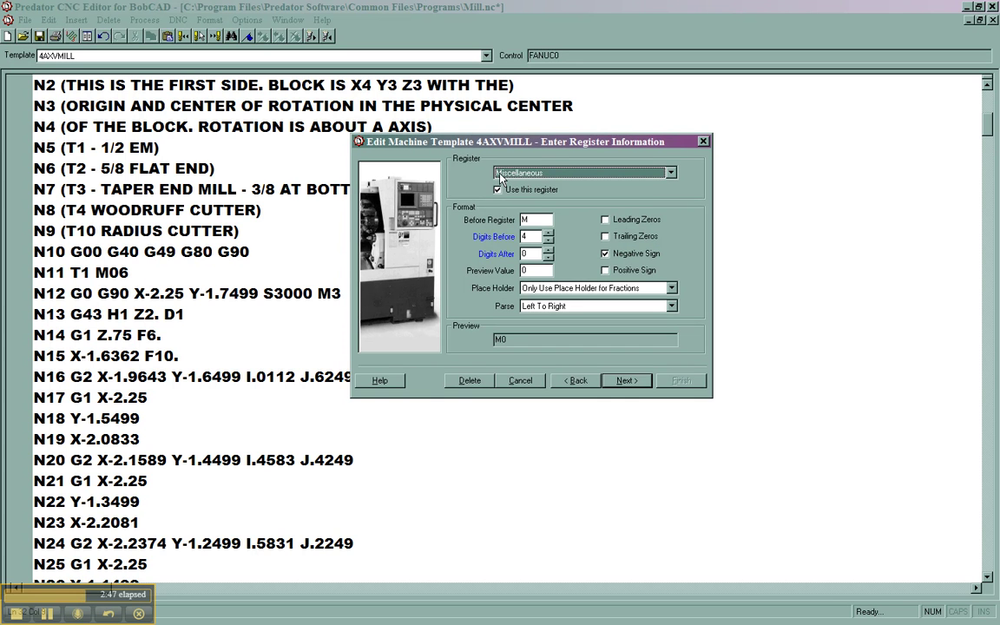
# Set the Miscellaneous register's Before Register prefix to M0 and digits before to 1
pyautogui.click(535, 219)
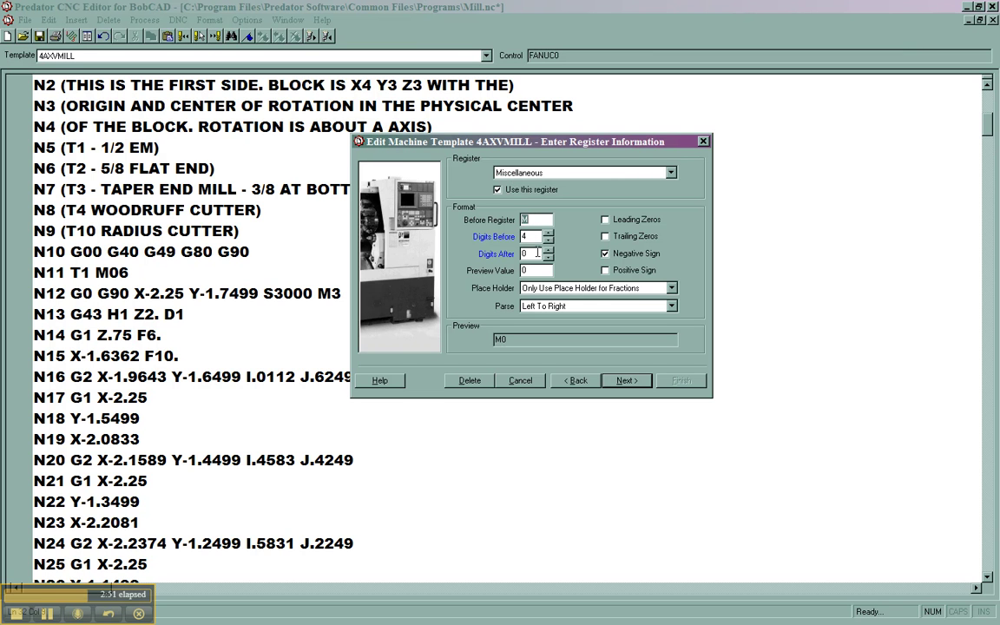
pyautogui.click(518, 234)
pyautogui.click(540, 219)
pyautogui.write('0')
pyautogui.moveTo(513, 339); pyautogui.dragTo(487, 340)
pyautogui.moveTo(520, 220); pyautogui.dragTo(545, 223)
pyautogui.click(545, 223)
pyautogui.click(522, 270)
pyautogui.press('Delete')
pyautogui.write('1')
pyautogui.click(547, 223)
pyautogui.write('M6')
pyautogui.write('M0')
# Try the zero and sign options, leaving leading zeros, trailing zeros and negative sign off
pyautogui.click(610, 222)
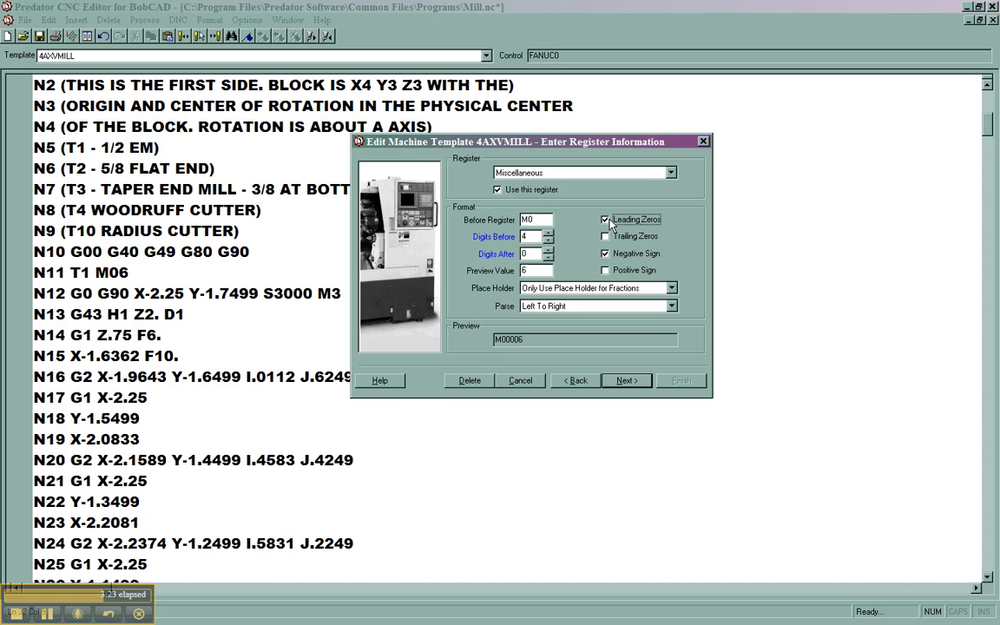
pyautogui.click(612, 238)
pyautogui.click(607, 254)
pyautogui.click(607, 271)
pyautogui.click(606, 254)
pyautogui.click(606, 270)
pyautogui.click(605, 236)
pyautogui.click(606, 220)
pyautogui.click(607, 255)
pyautogui.click(496, 248)
# Test 0 digits before, dismiss the out-of-bounds warning, and keep leading zeros off so Tool Change previews M06
pyautogui.click(509, 238)
pyautogui.click(506, 255)
pyautogui.click(607, 221)
pyautogui.click(548, 241)
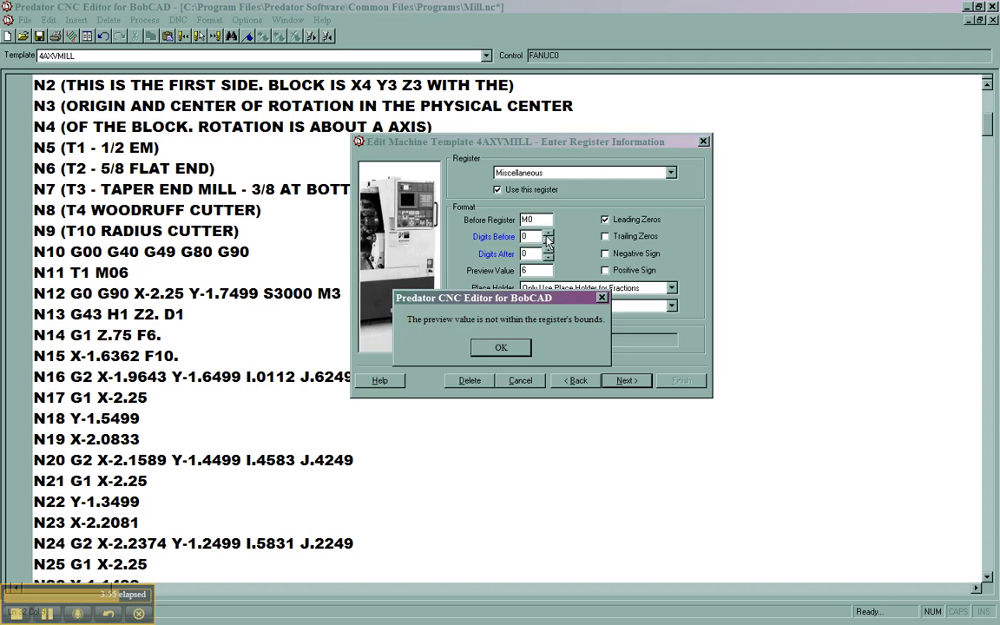
pyautogui.click(500, 348)
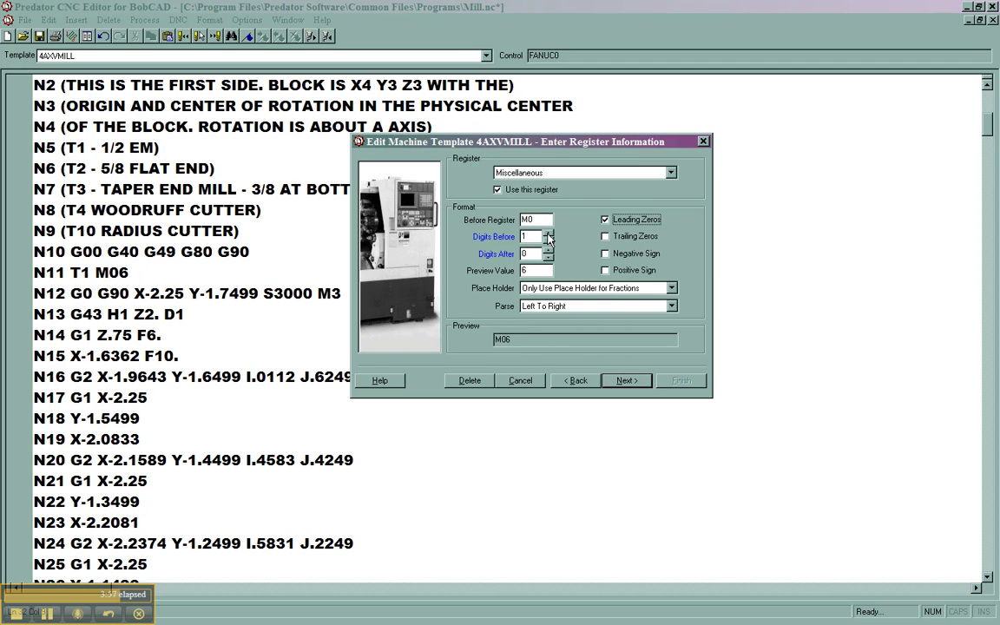
pyautogui.click(606, 220)
# Page past the Command and Sequence Number settings and finish the 4AXVMILL template
pyautogui.click(616, 382)
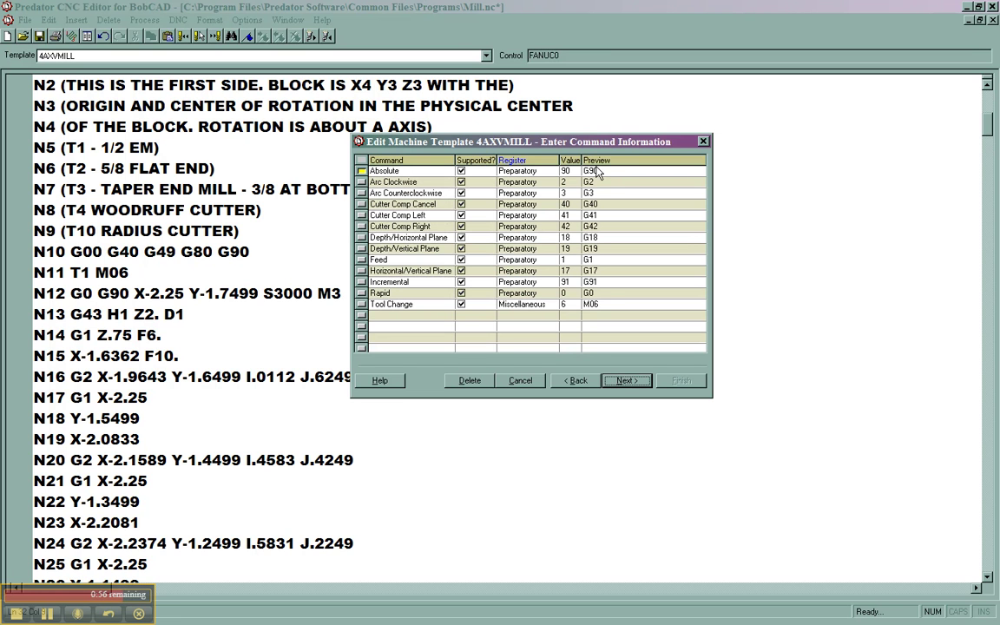
pyautogui.click(627, 381)
pyautogui.click(678, 384)
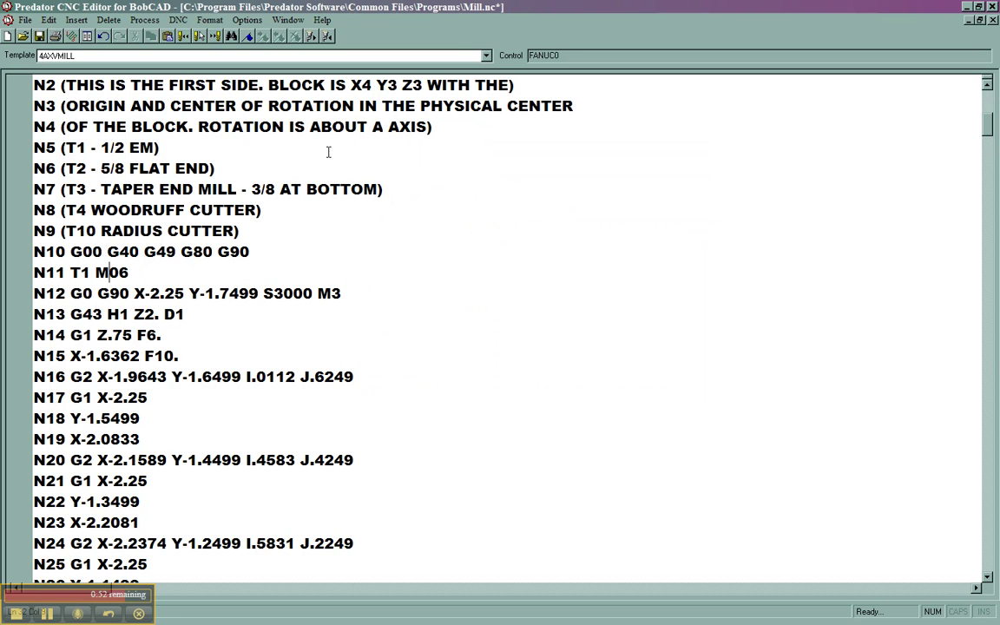
# Use Select Tool at N11 T1 M06 and scroll to confirm the whole tool block is selected
pyautogui.rightClick(116, 275)
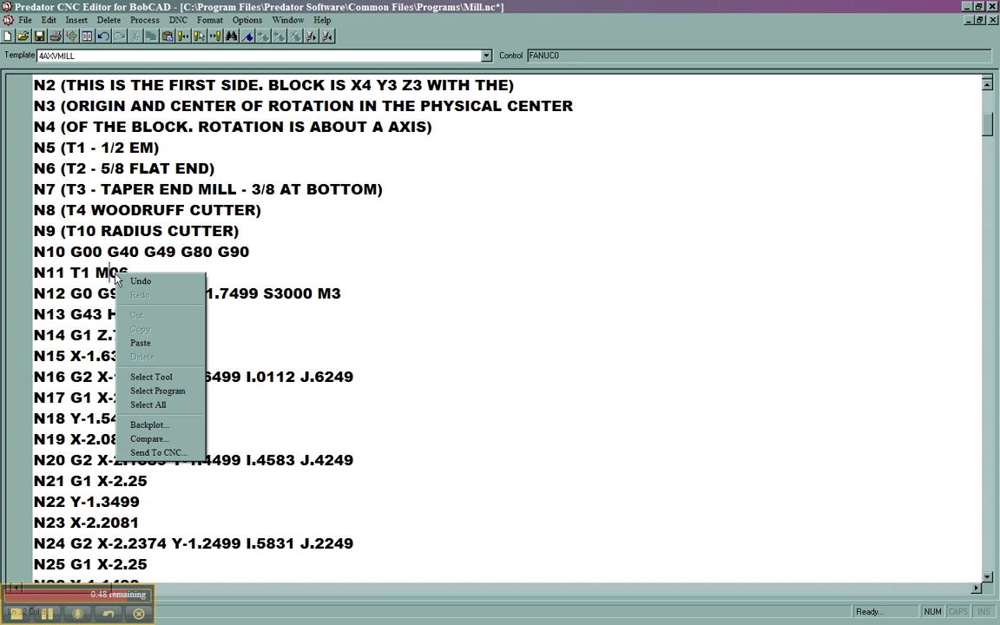
pyautogui.click(151, 377)
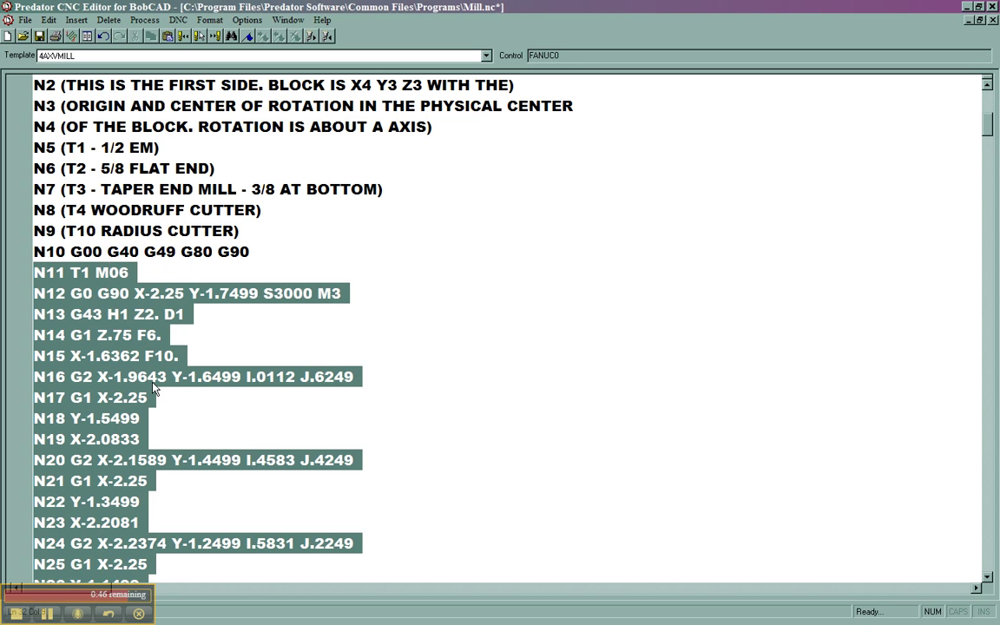
pyautogui.scroll(-7, 190, 395)
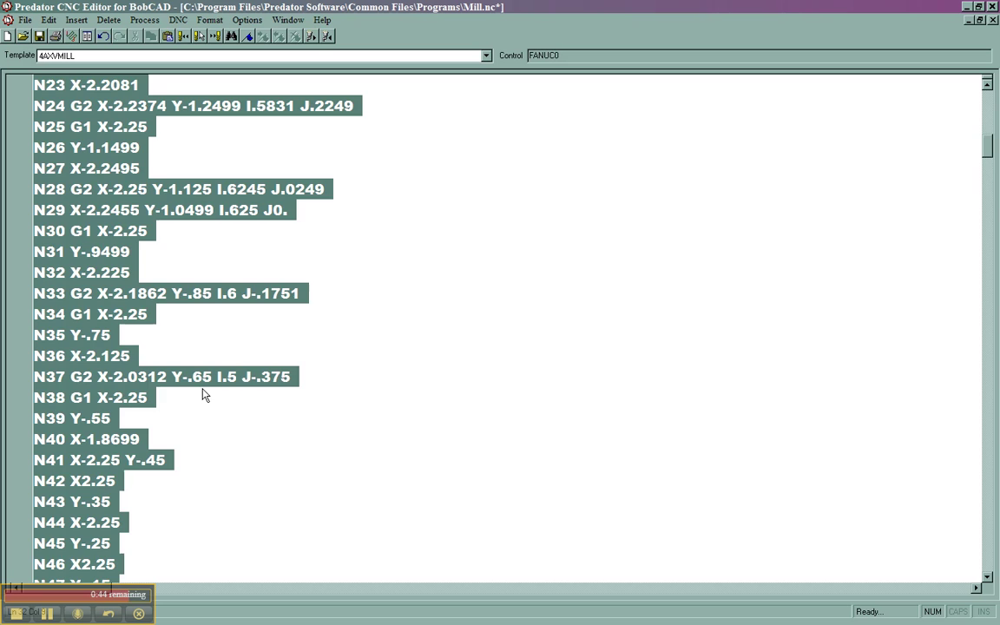
pyautogui.scroll(-20, 205, 395)
pyautogui.scroll(6, 248, 399)
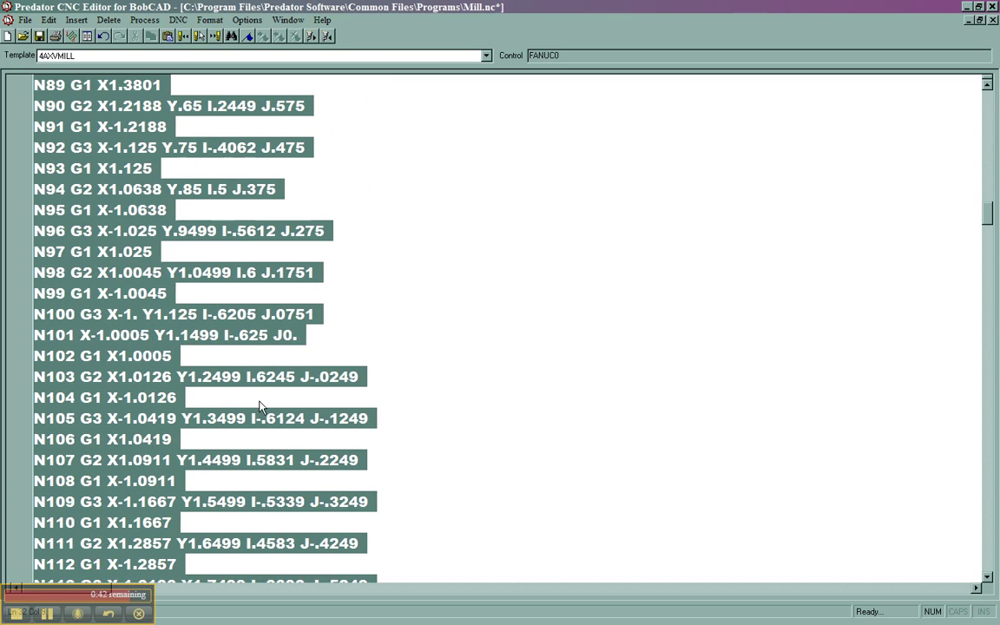
pyautogui.scroll(20, 252, 401)
pyautogui.moveTo(278, 251); pyautogui.dragTo(278, 240)
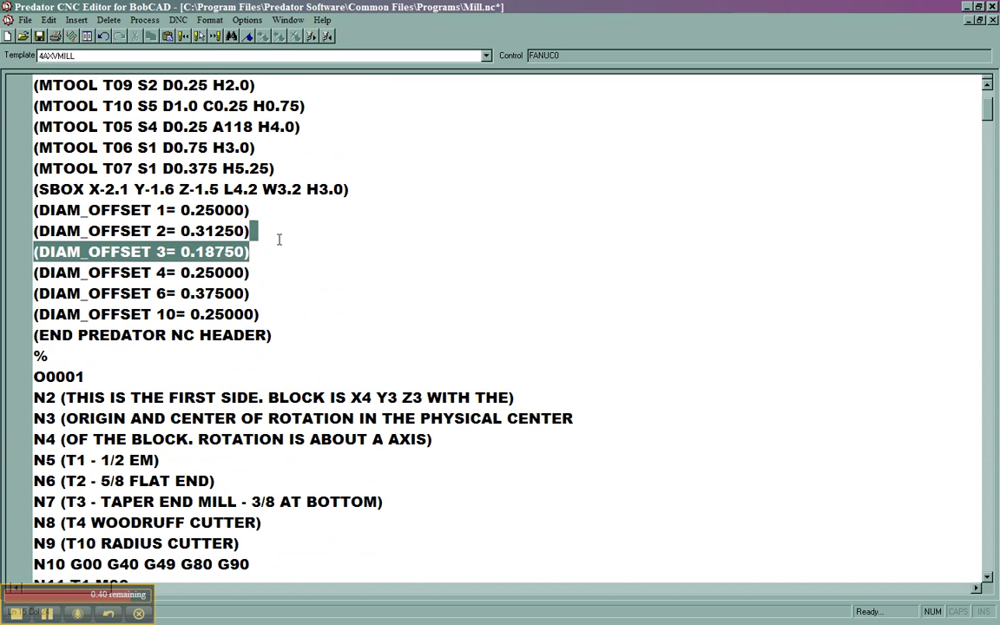
pyautogui.rightClick(280, 244)
# Start a backplot of Mill.nc and confirm 4AXVMILL is still the chosen template
pyautogui.click(323, 391)
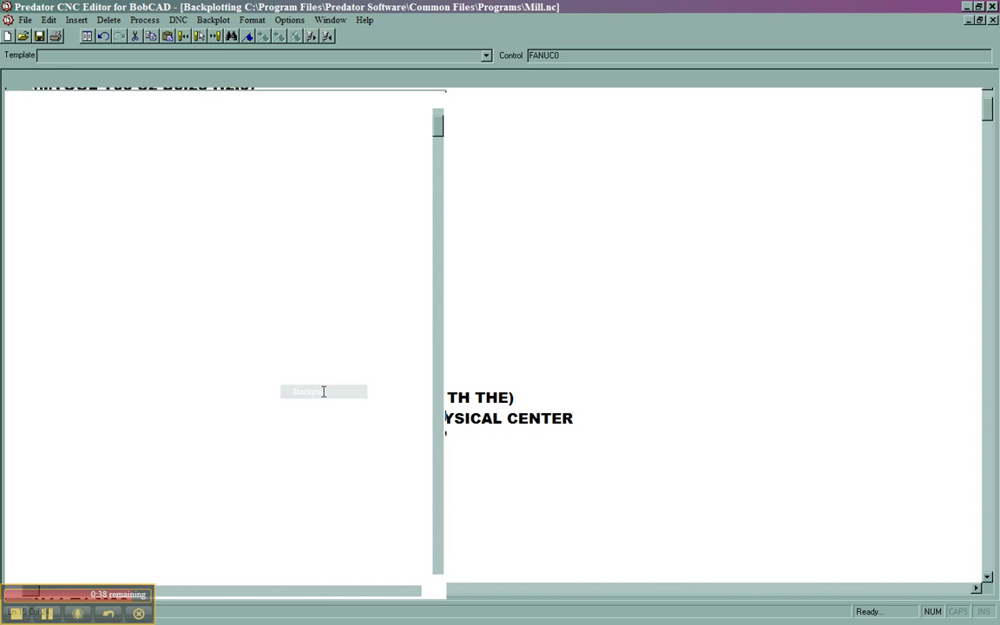
pyautogui.click(8, 78)
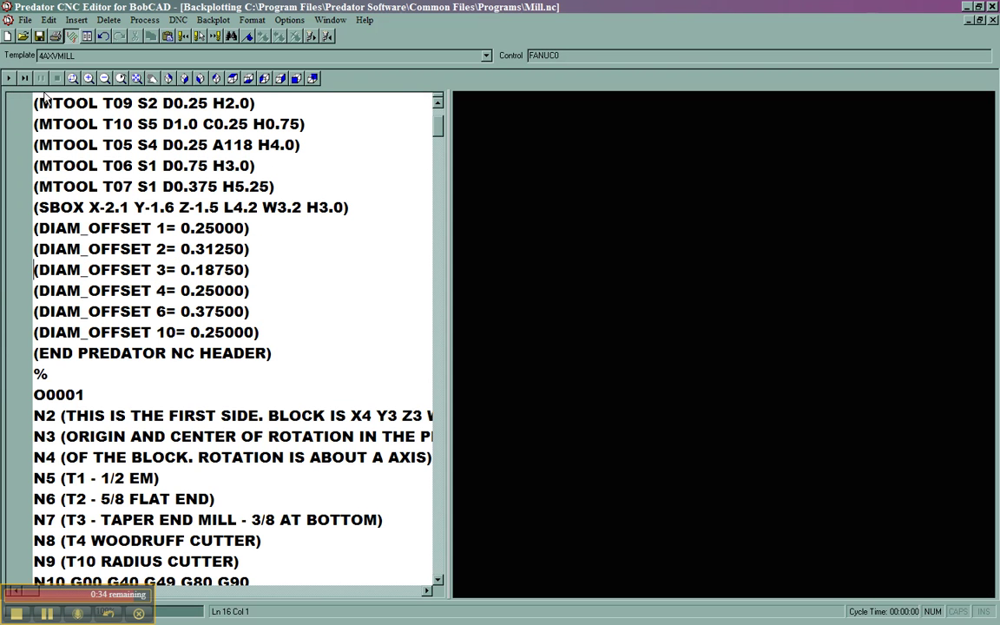
pyautogui.click(49, 19)
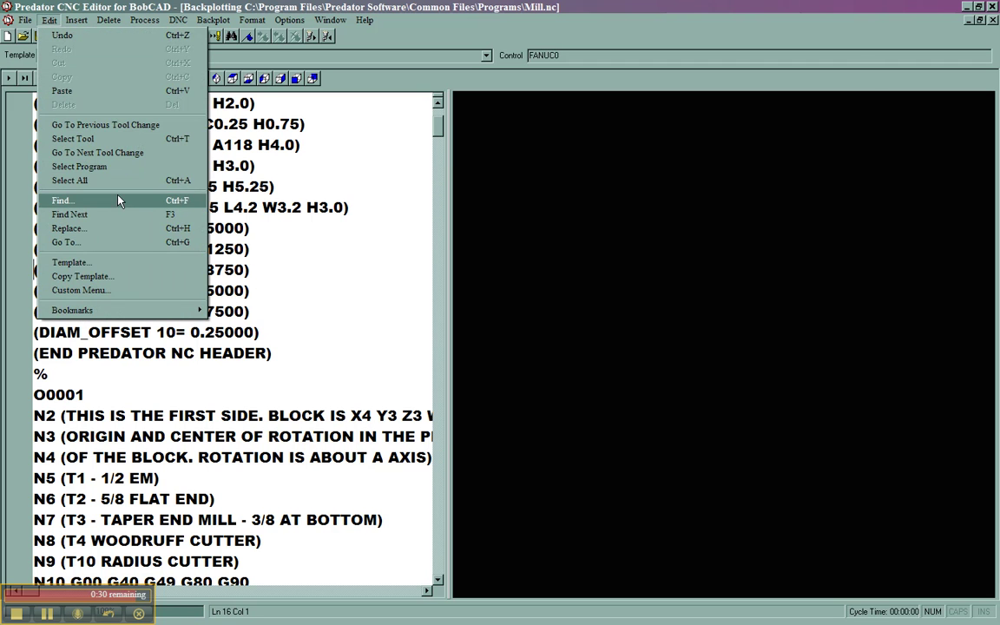
pyautogui.click(133, 262)
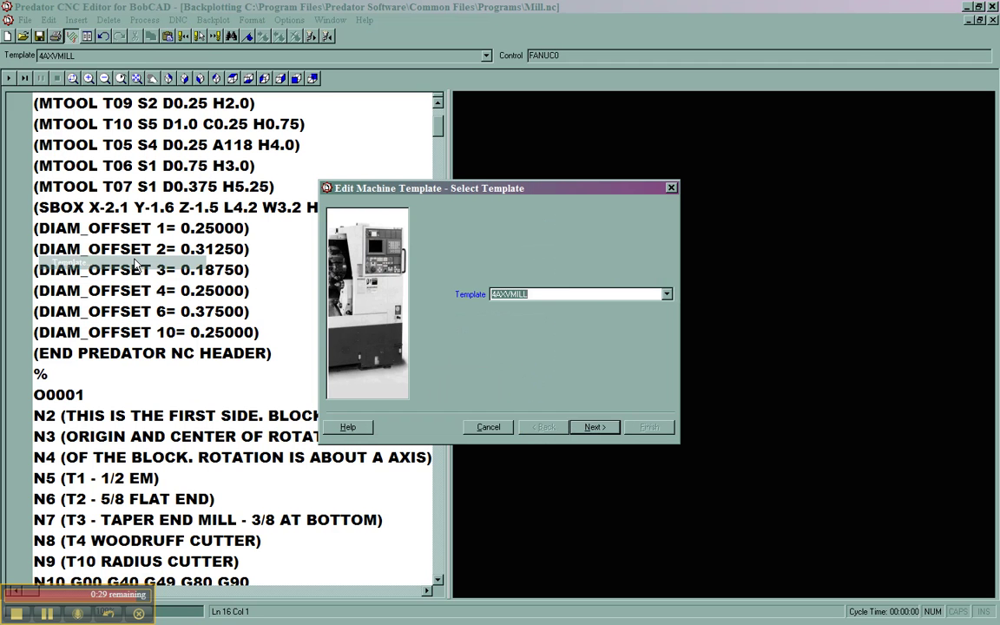
pyautogui.click(666, 295)
pyautogui.click(665, 295)
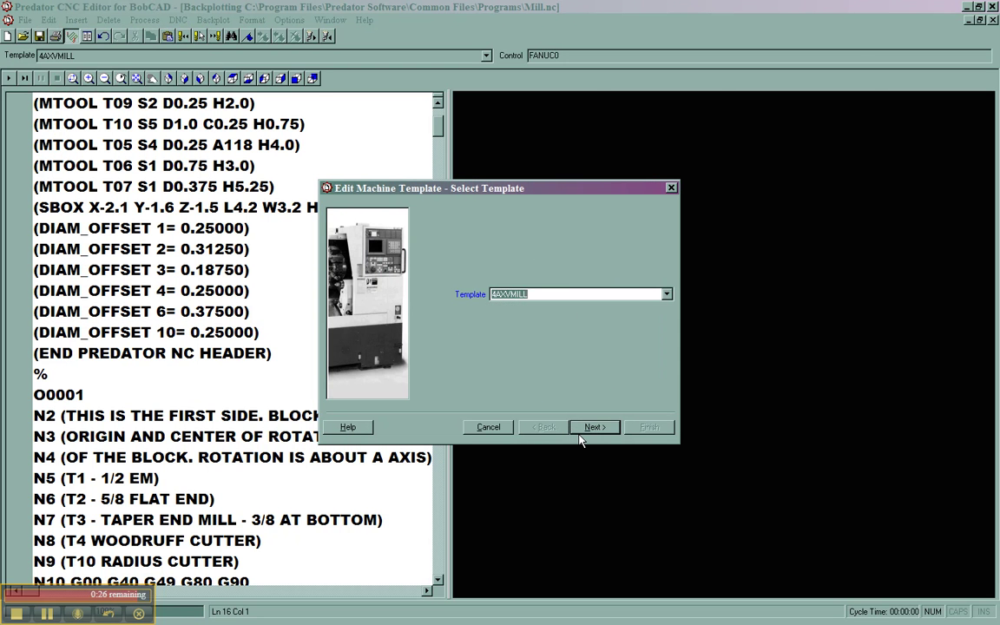
pyautogui.press('Escape')
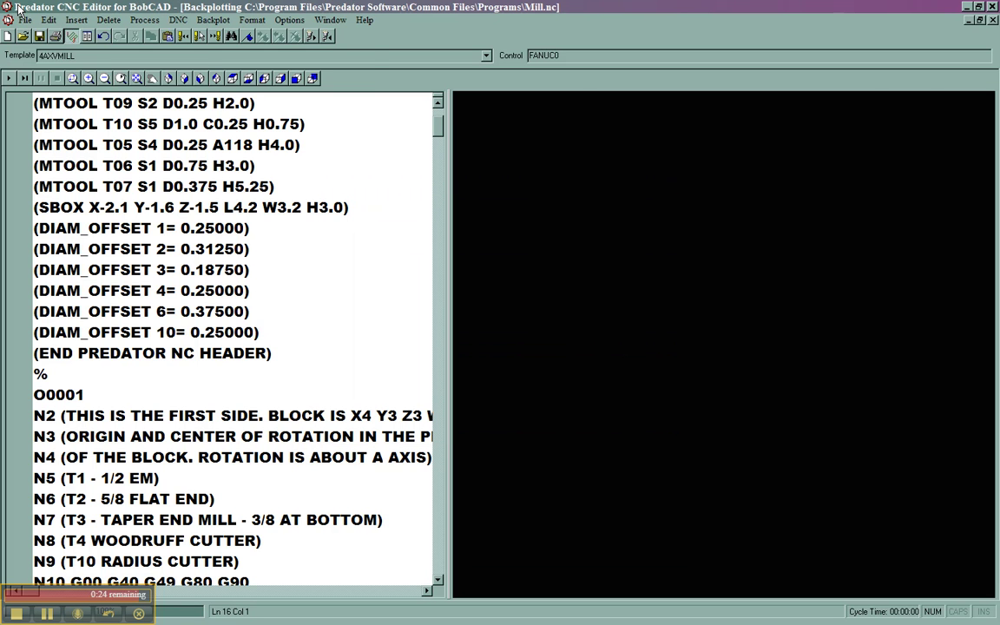
pyautogui.click(43, 24)
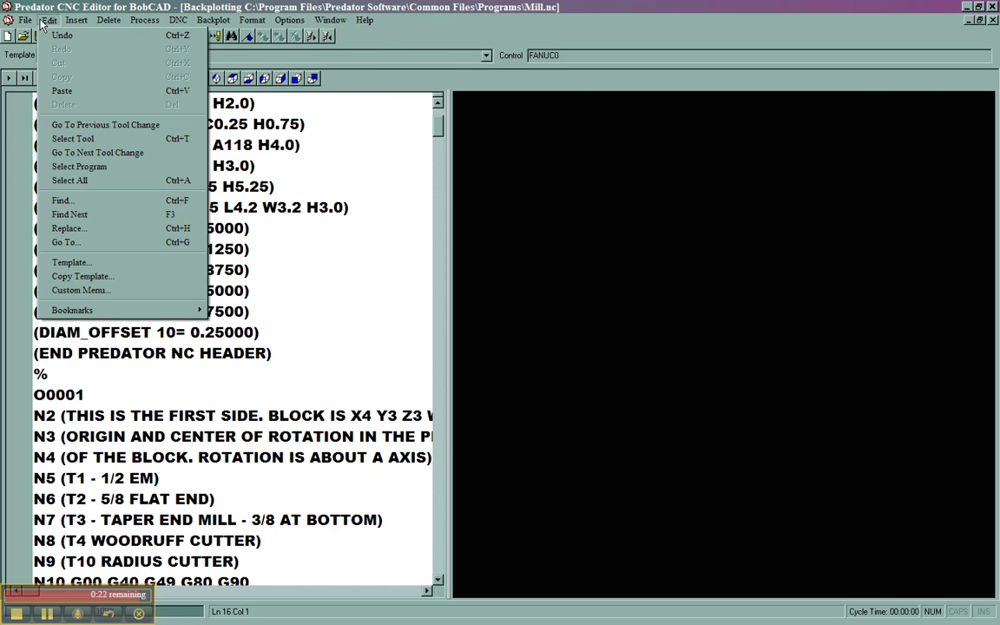
# Copy the 4AXHMILL template under the new name MY TEMPLATE
pyautogui.click(82, 276)
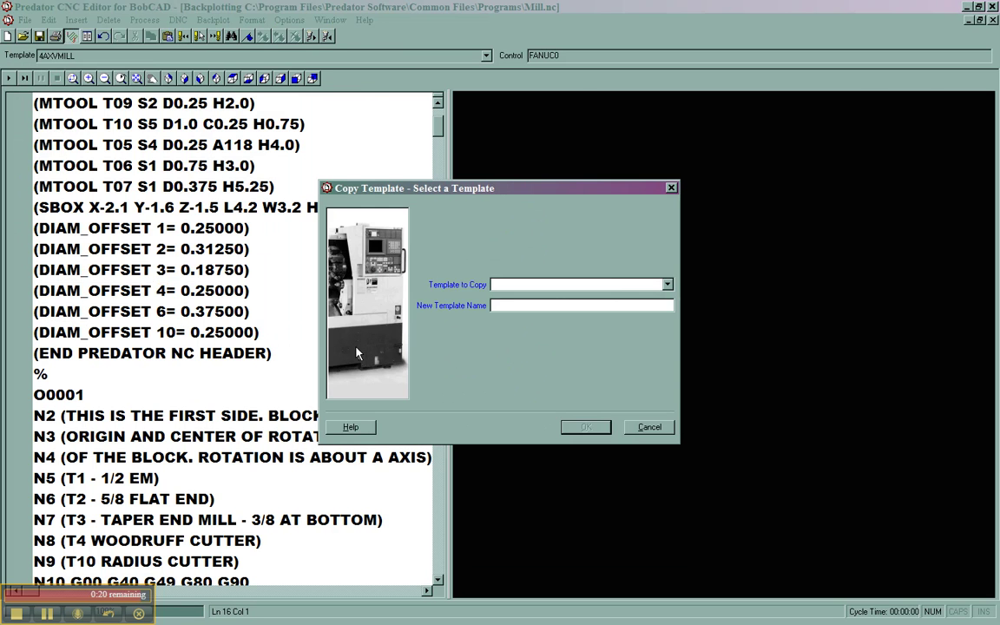
pyautogui.click(669, 286)
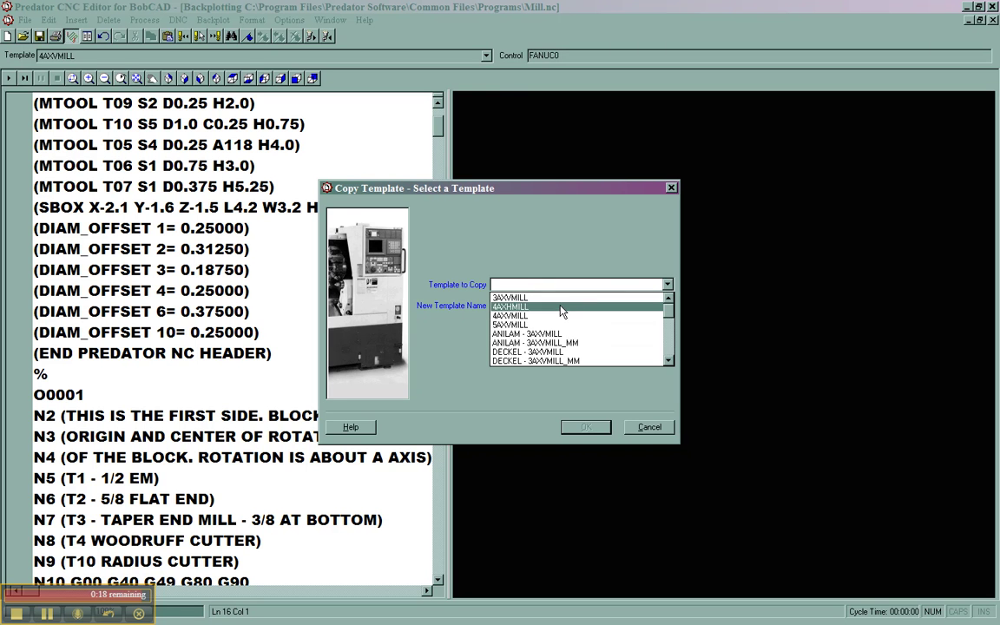
pyautogui.click(536, 303)
pyautogui.write('MY TEMPLATE')
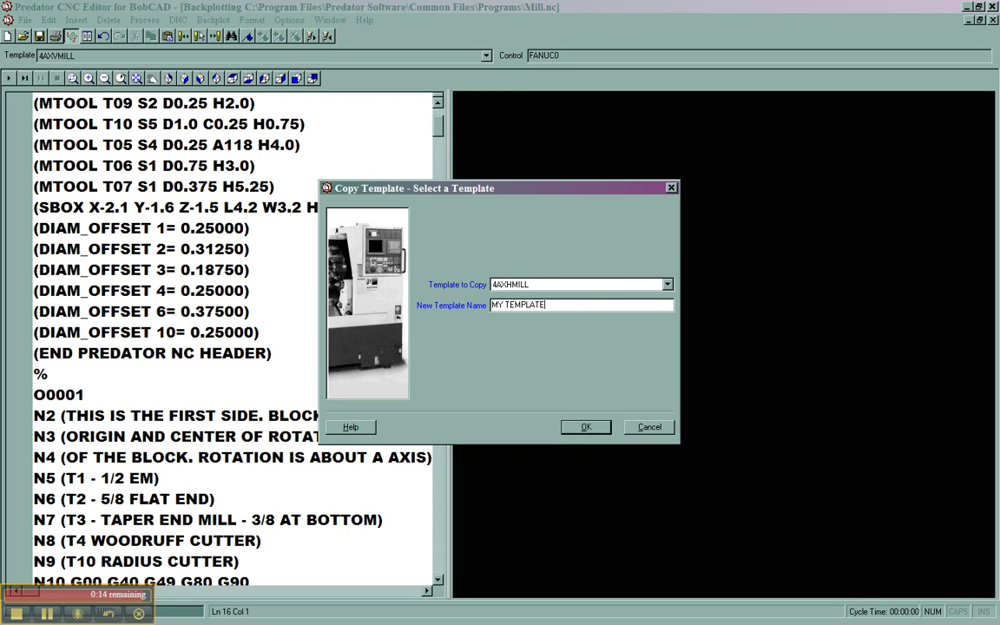
pyautogui.click(586, 426)
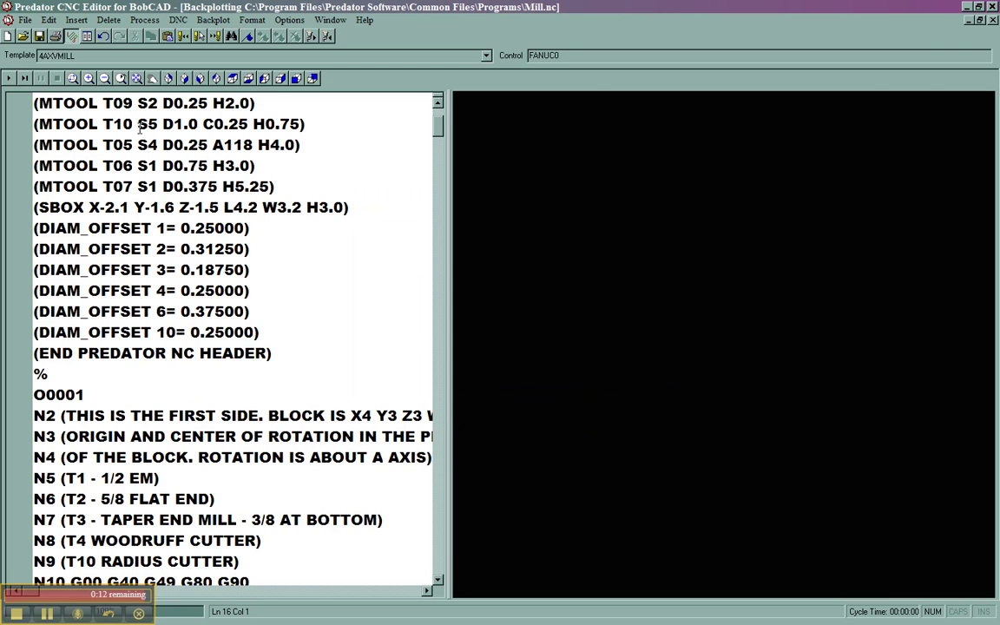